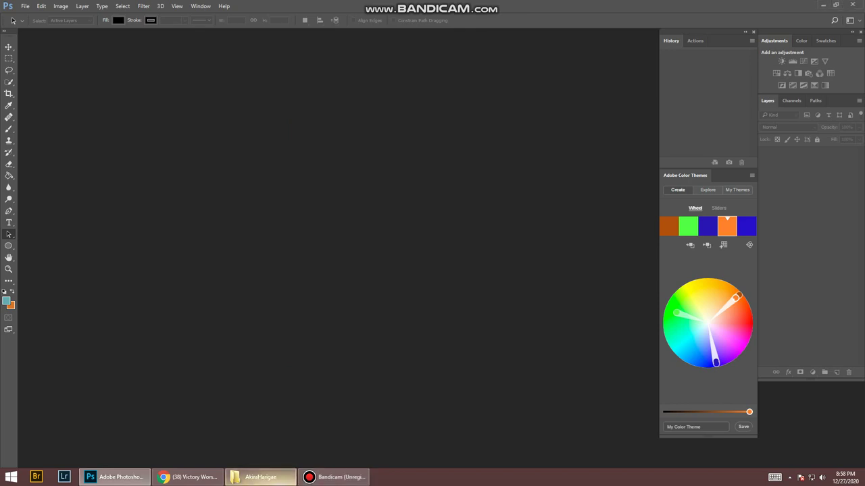
- Open temple portrait AKR00439 from Explorer and launch the Camera Raw Filter on it
left_click(261, 476)
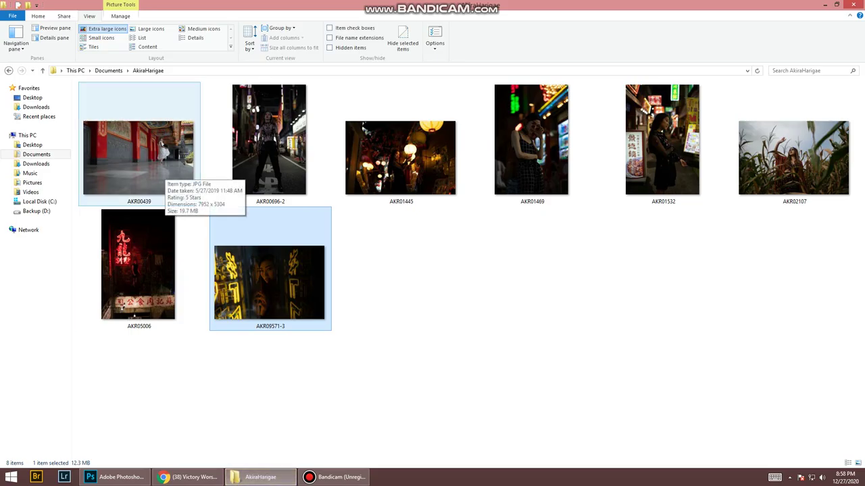
mouse_move(165, 186)
left_mouse_down()
mouse_move(114, 477)
mouse_move(338, 243)
left_mouse_up()
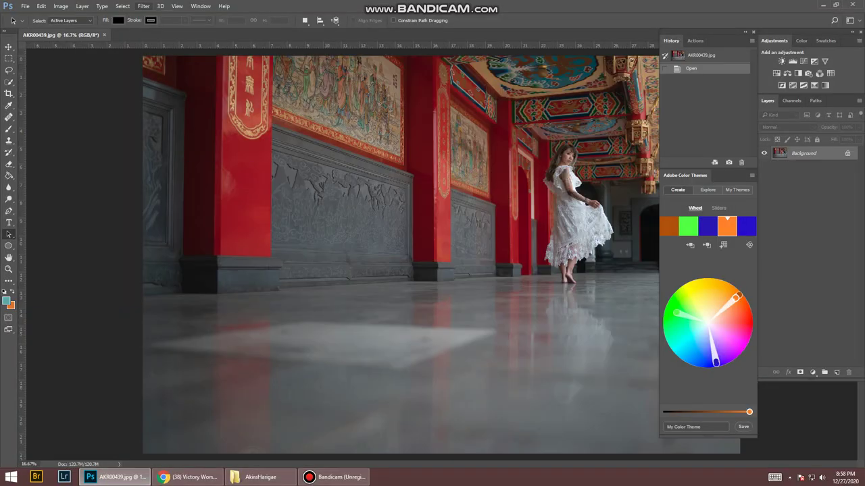
left_click(143, 6)
left_click(166, 58)
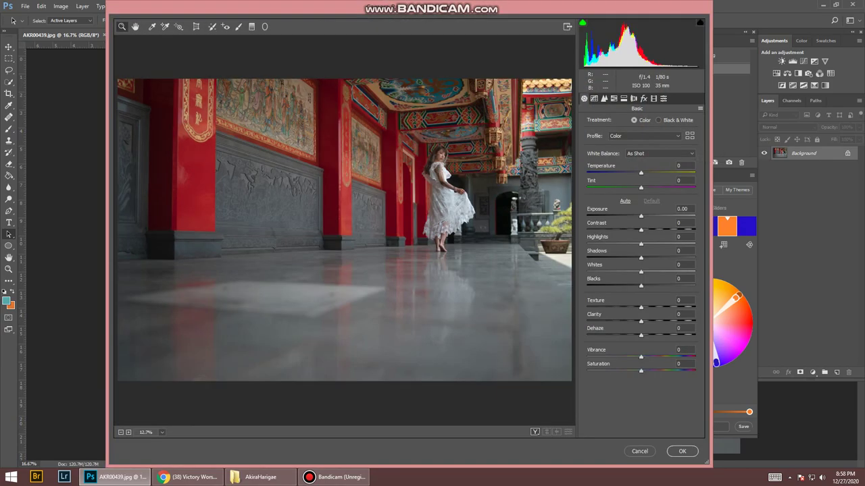
- Load the Bluish Haze preset via Camera Raw's Load Settings
left_click(700, 108)
left_click(730, 174)
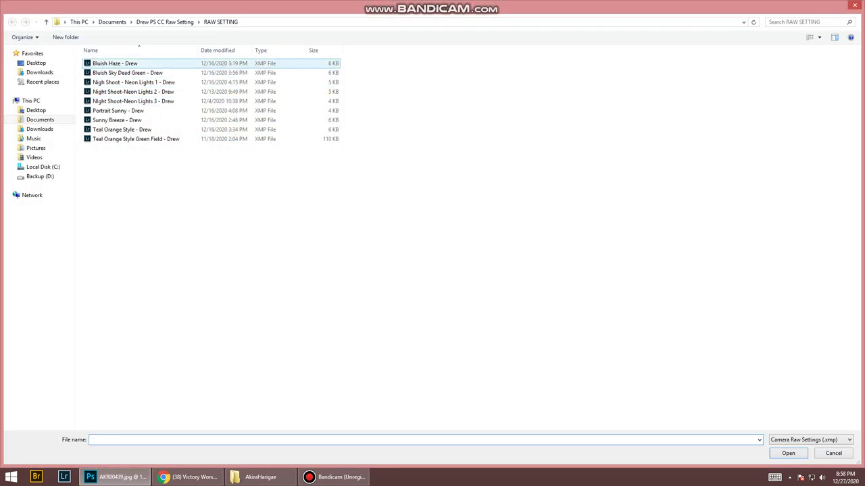
double_click(115, 63)
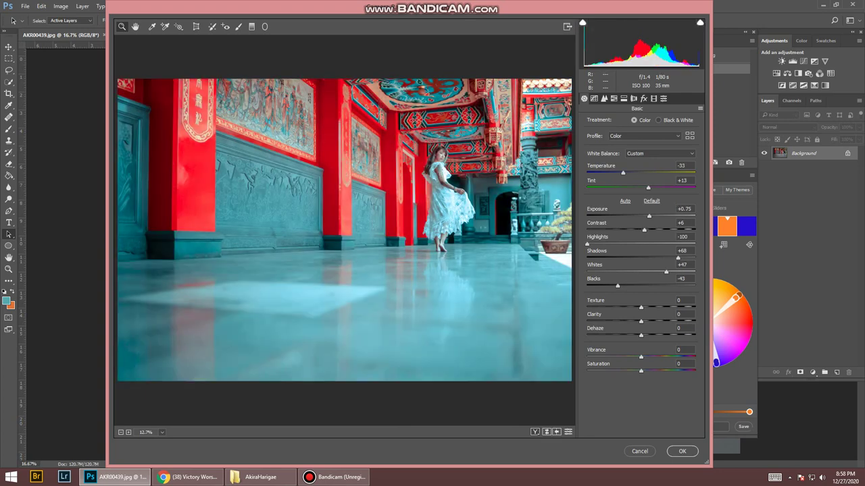
- Set Exposure +0.50, Highlights -90, Temperature -28 and Tint +10
double_click(685, 209)
type("0.5")
key("Return")
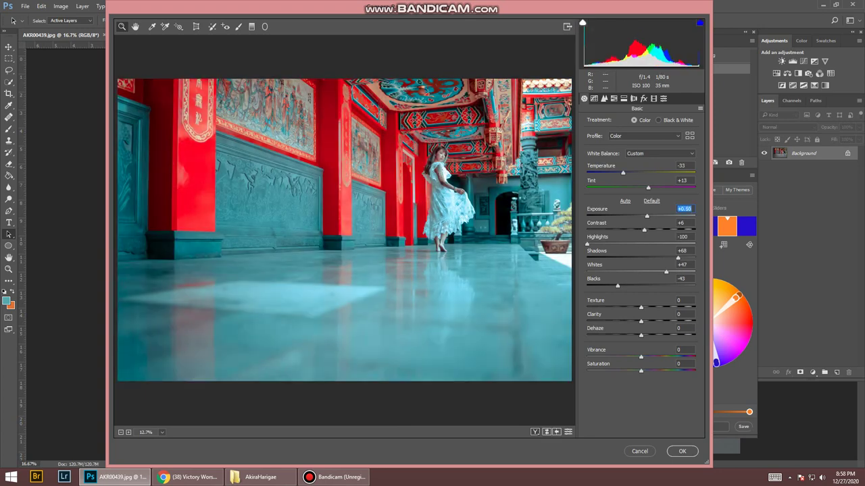
key("Tab")
key("Tab")
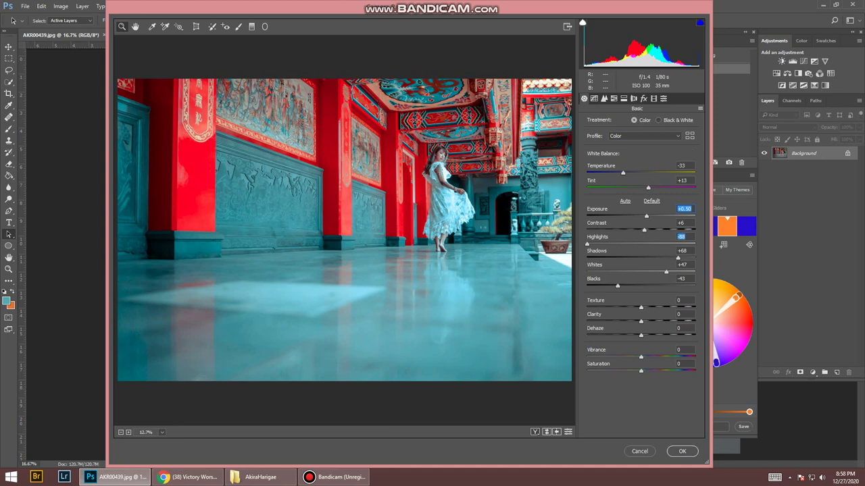
type("-90")
key("Return")
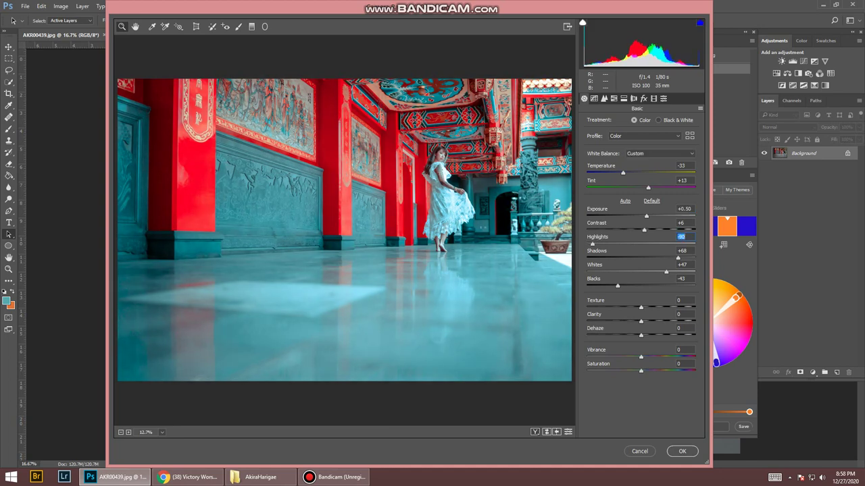
key("shift+Tab")
key("shift+Tab")
key("shift+Tab")
type("-28")
key("Return")
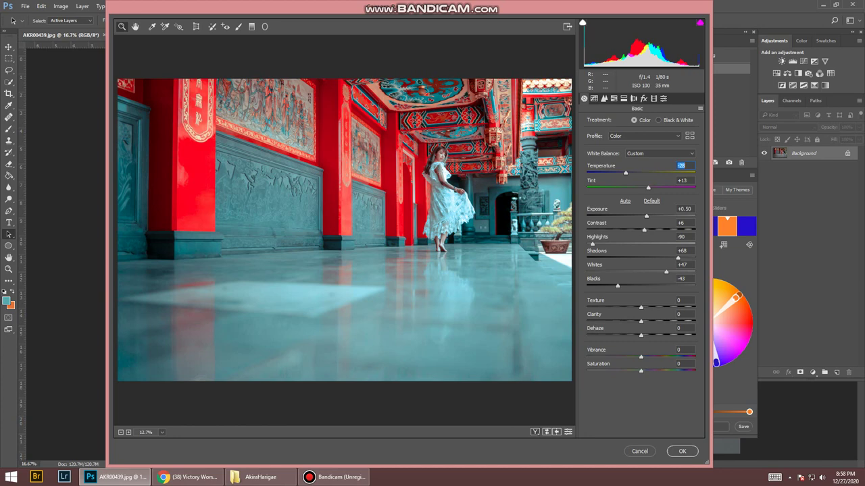
key("Tab")
type("10")
key("Return")
- Add a -18 post-crop vignette, compare before/after, and apply the teal grade
left_click(643, 98)
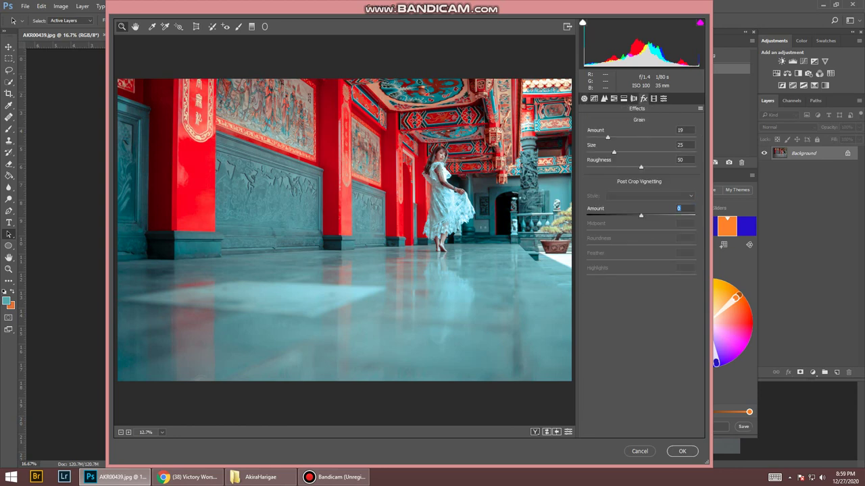
type("-18")
key("Return")
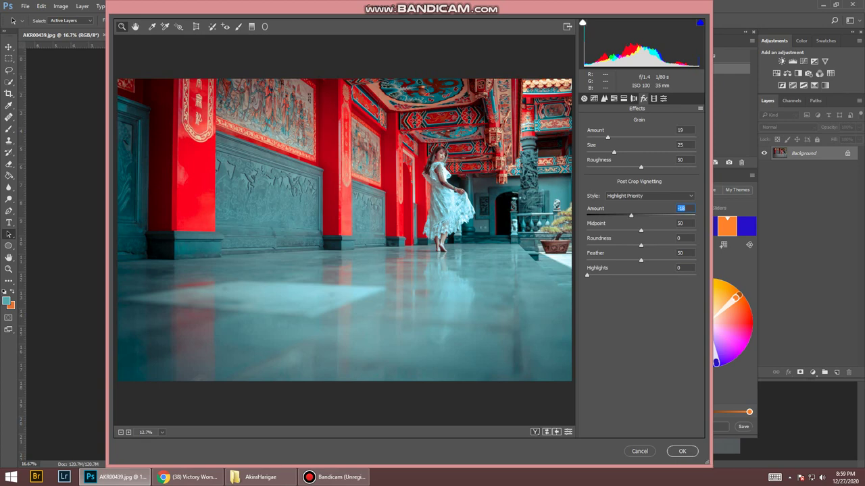
left_click(535, 431)
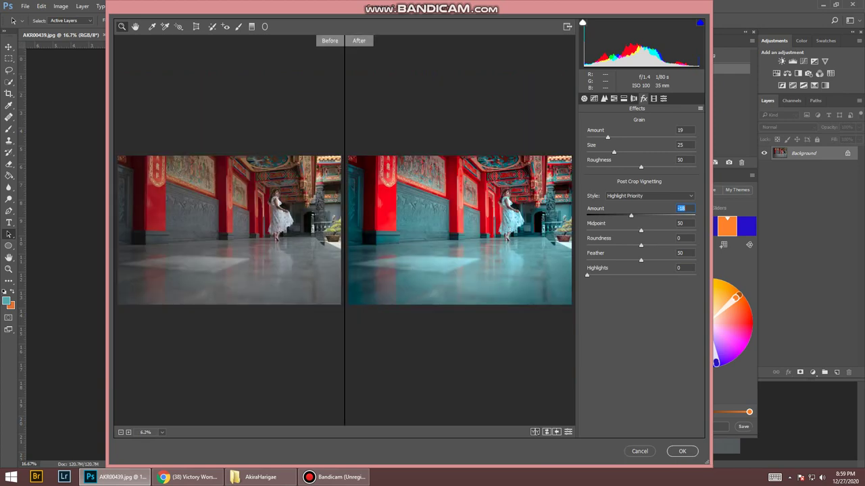
key("Escape")
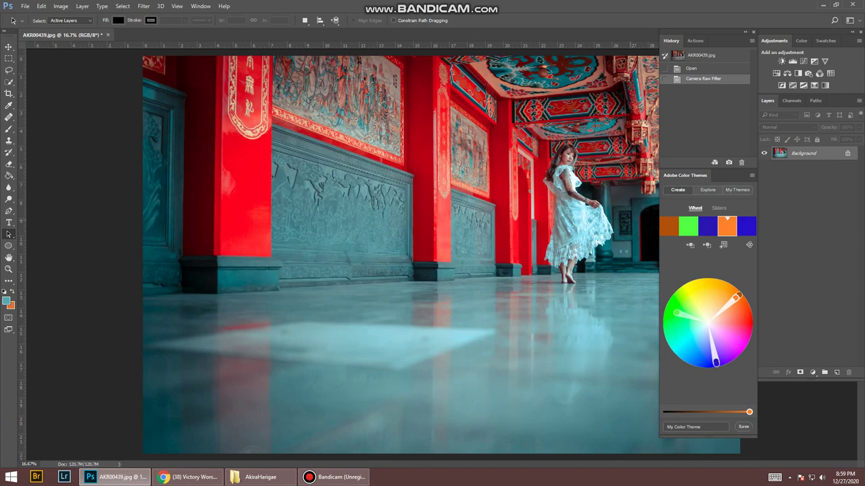
- Toggle the temple photo's grade, then open AKR00696-2 as a new document
key("ctrl+z")
key("ctrl+z")
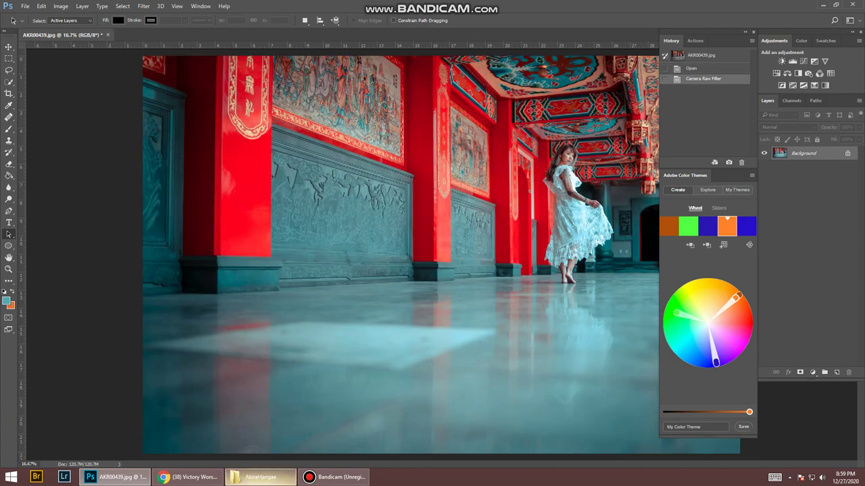
left_click(260, 476)
key("Right")
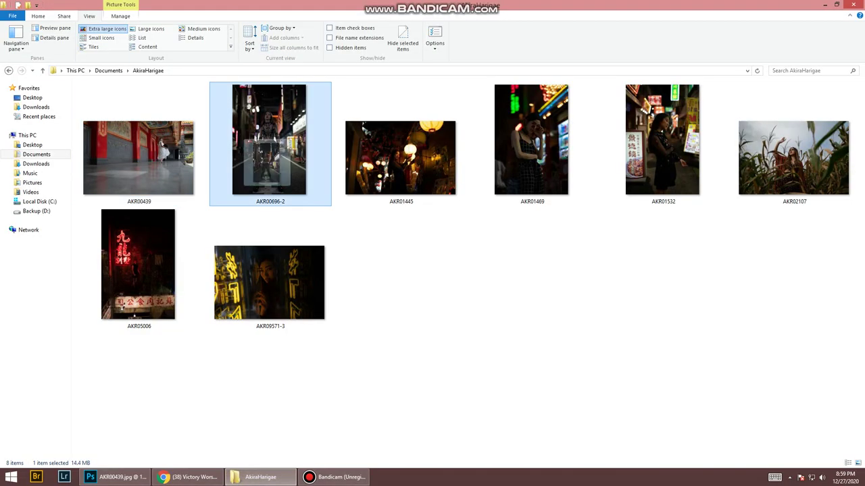
left_click_drag(269, 162, 119, 477)
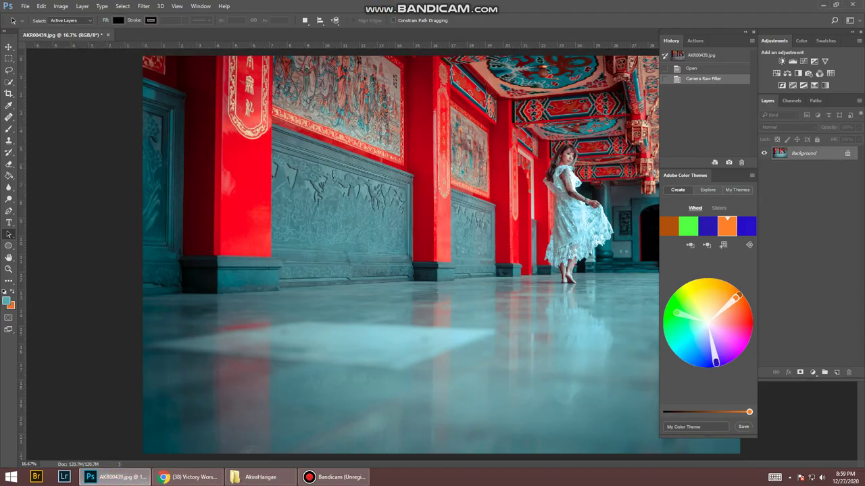
left_click_drag(118, 477, 341, 166)
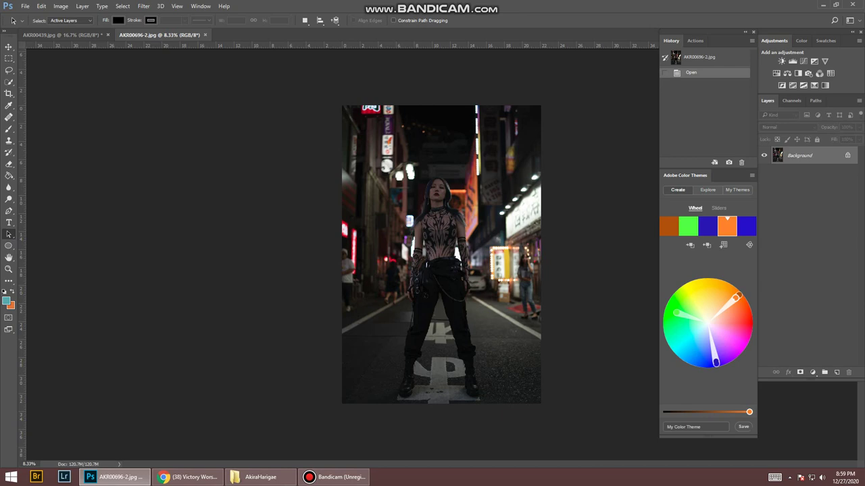
- Launch the Camera Raw Filter on AKR00696-2 and bring up its settings menu
left_click(143, 6)
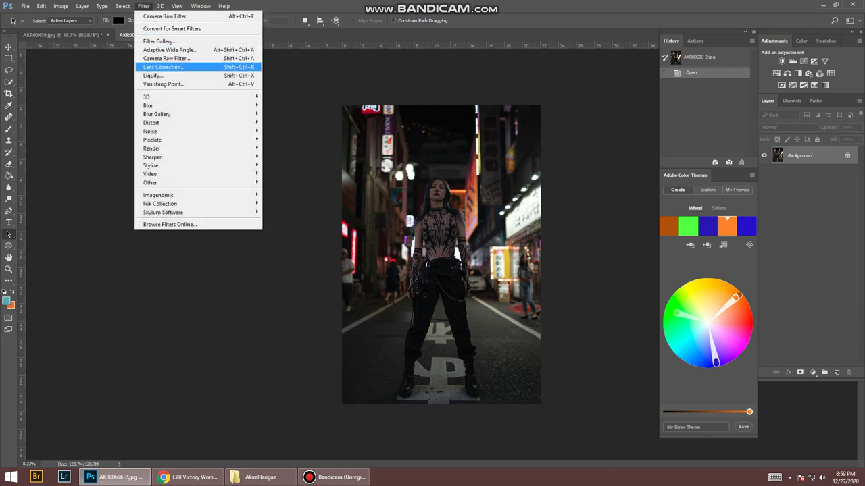
key("Return")
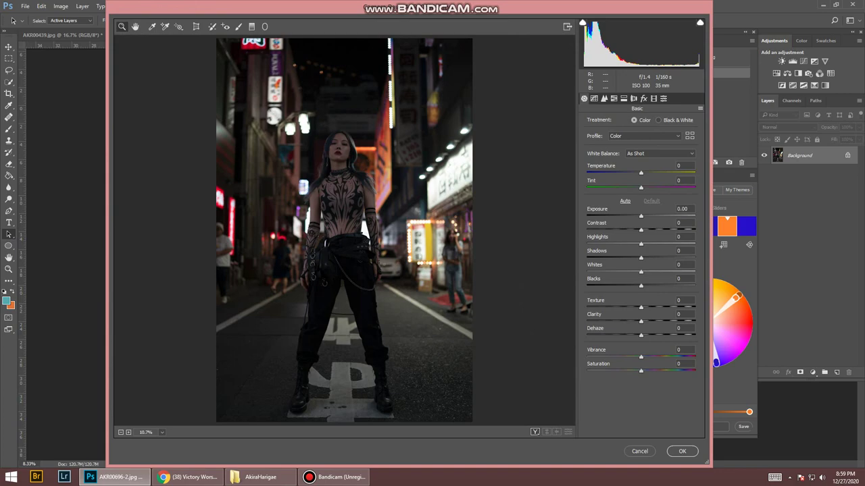
left_click(700, 108)
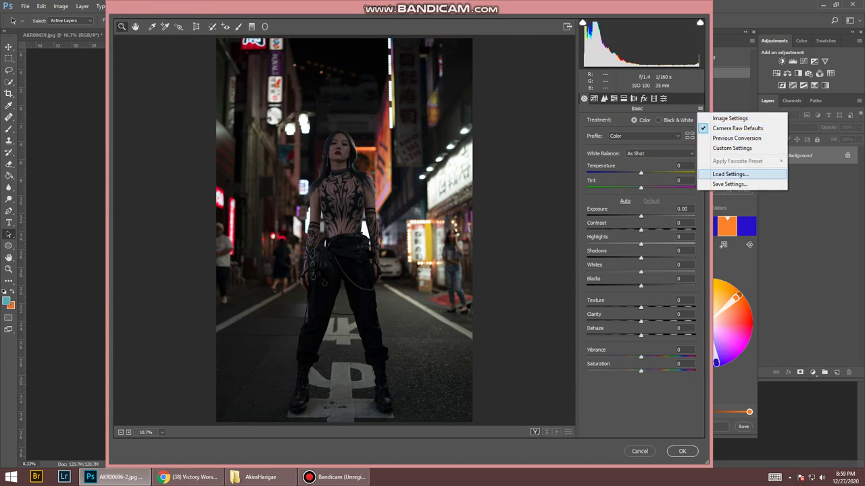
- Try the Neon Lights 1 preset on the street photo
left_click(730, 174)
double_click(133, 82)
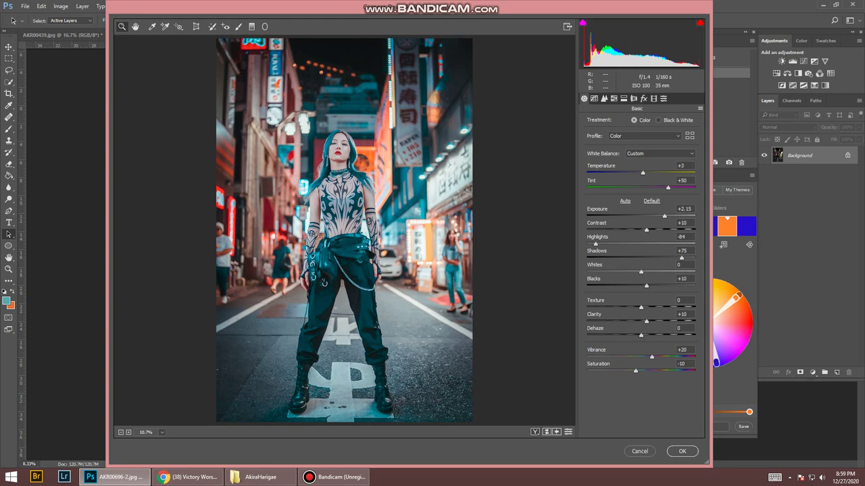
left_click(700, 108)
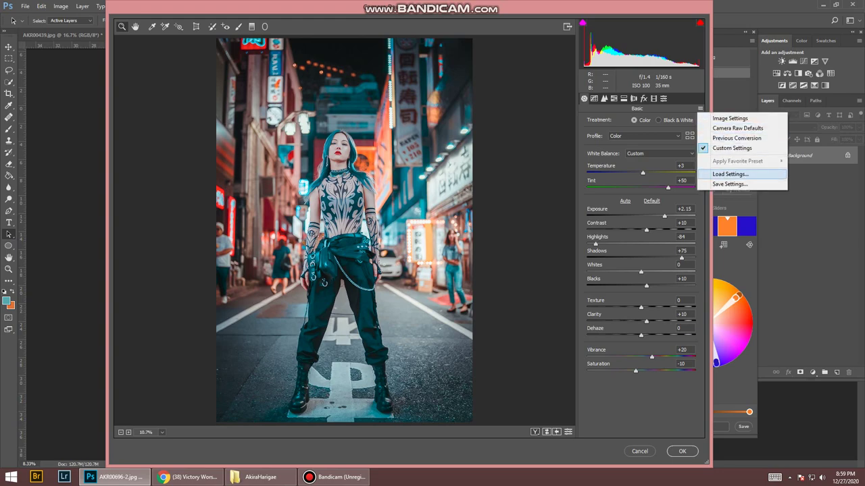
left_click(732, 173)
key("Escape")
- Load the Teal Orange Style preset instead
left_click(700, 108)
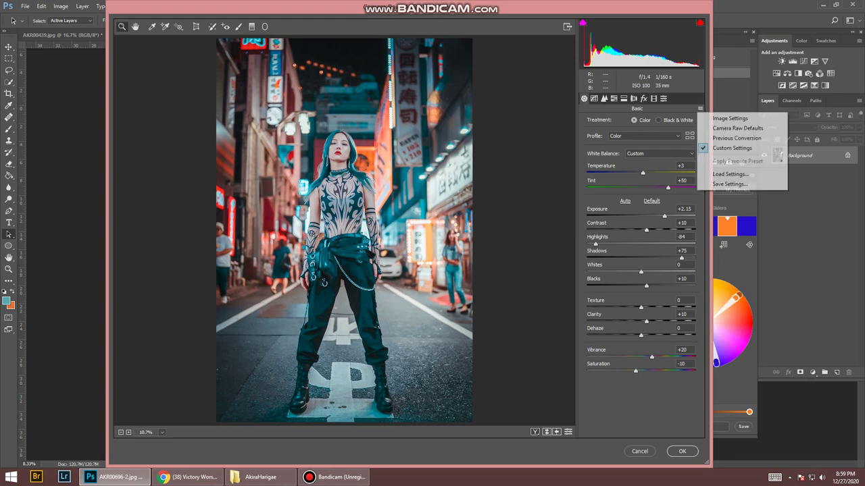
left_click(737, 128)
left_click(699, 108)
left_click(730, 173)
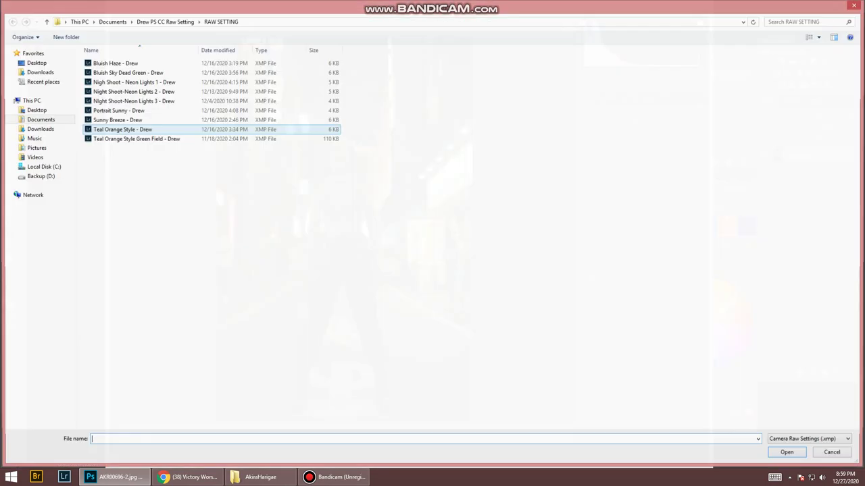
left_click(145, 90)
double_click(144, 90)
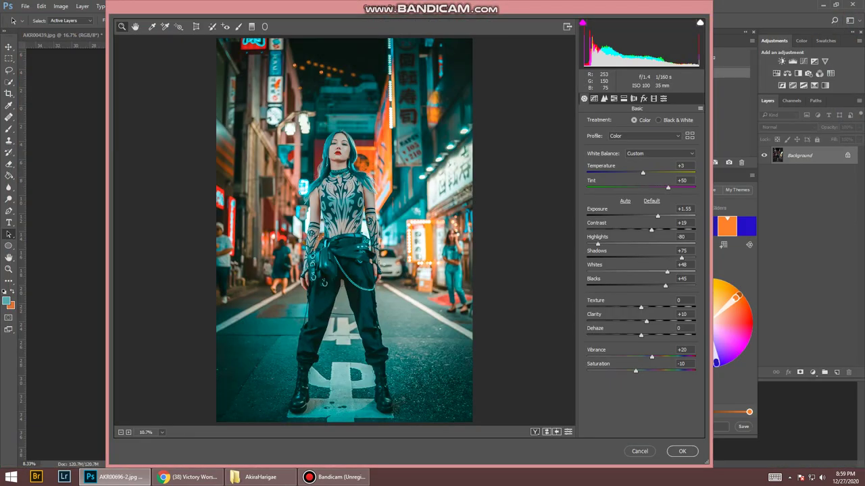
- Nudge Exposure to +1.60, set a -35 vignette, and apply the grade to AKR00696-2
key("Up")
key("ctrl+alt+7")
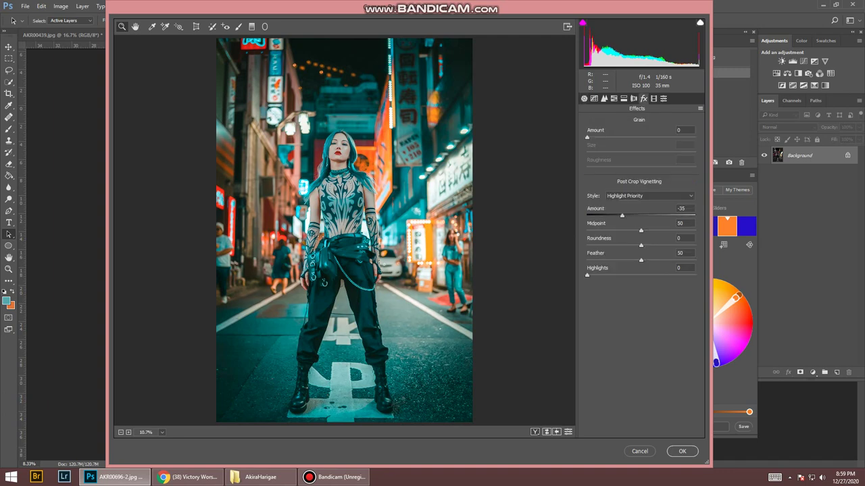
left_click(681, 208)
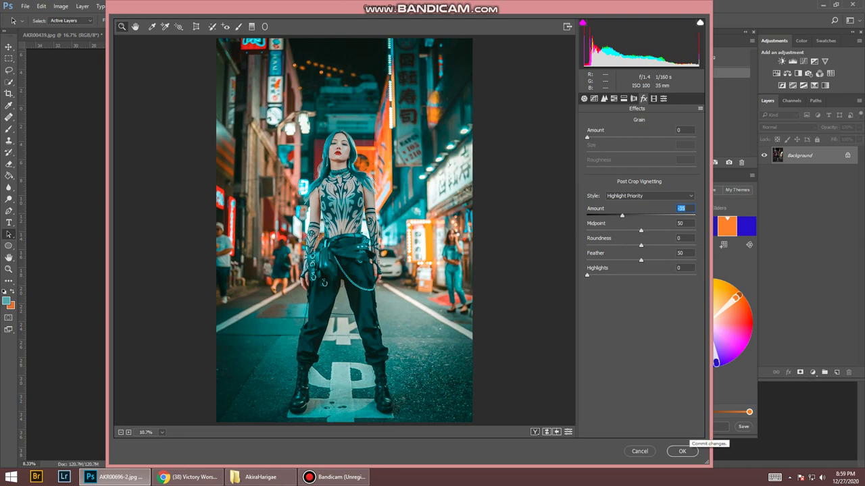
left_click(683, 451)
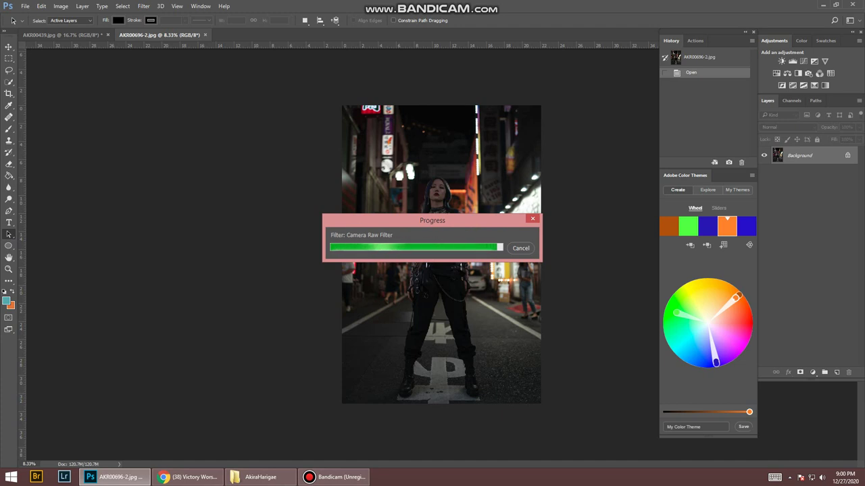
- Compare the street portrait before and after its teal grade
scroll(468, 225, "up", 2)
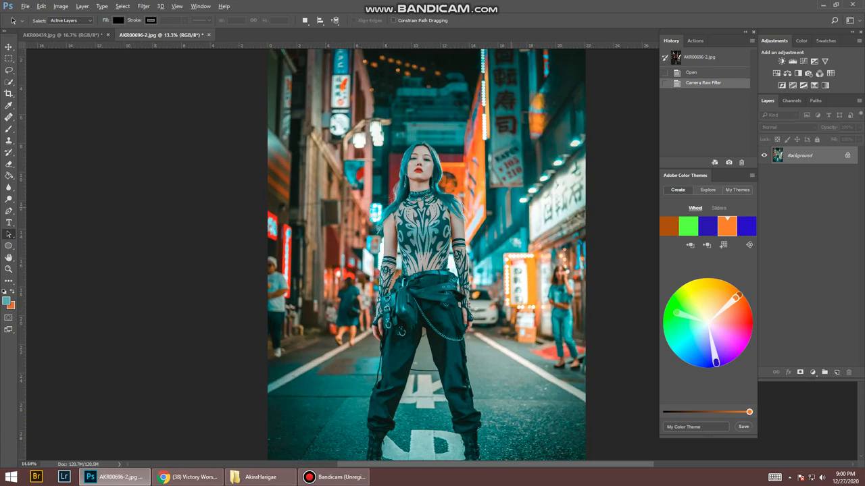
scroll(455, 257, "up", 1)
scroll(455, 257, "down", 3)
scroll(455, 256, "up", 1)
scroll(455, 257, "down", 2)
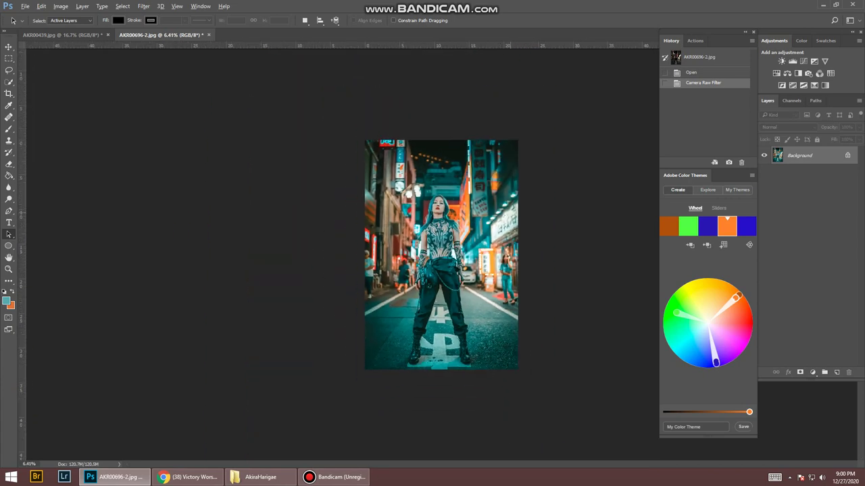
scroll(441, 255, "up", 1)
key("ctrl+z")
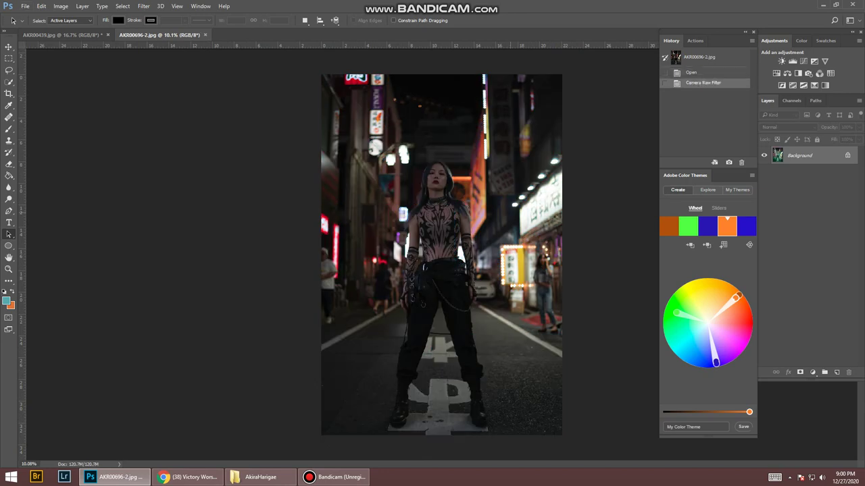
key("ctrl+z")
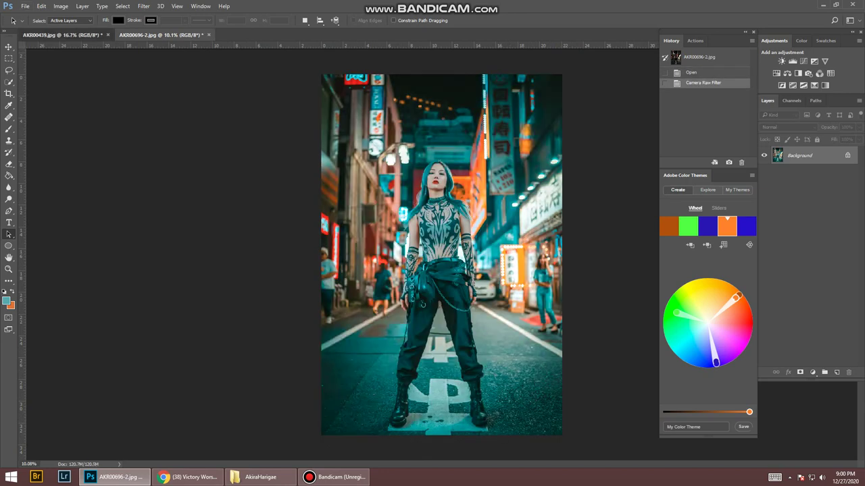
key("ctrl+z")
key("ctrl+z")
- Open lantern alley photo AKR01445 in Photoshop from Explorer
left_click(260, 477)
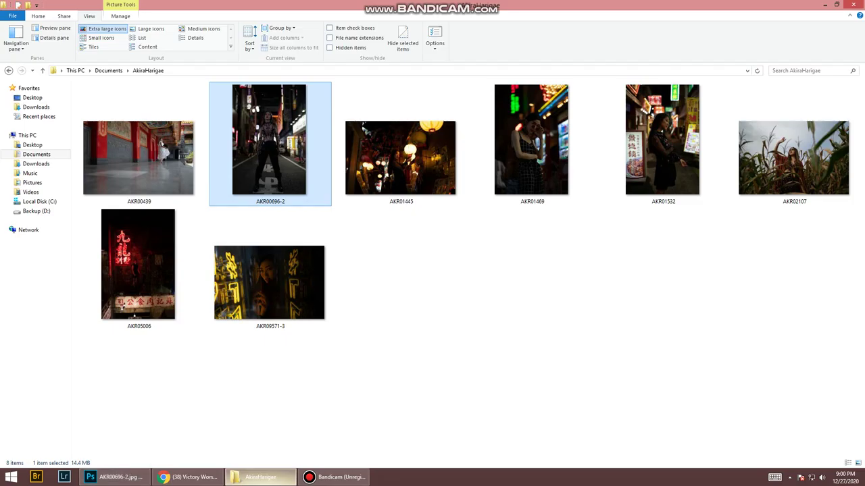
left_click(363, 127)
left_click_drag(363, 127, 118, 473)
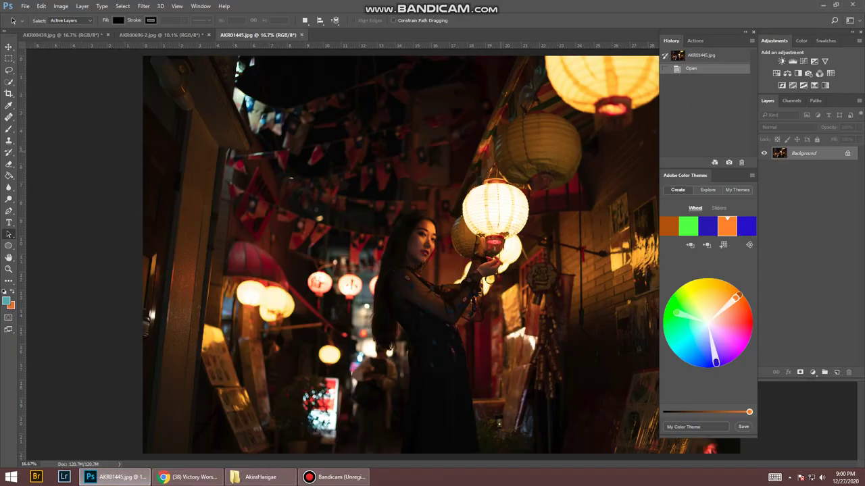
- Launch Camera Raw on AKR01445 and load the Neon Lights 1 preset
left_click(143, 6)
left_click(196, 59)
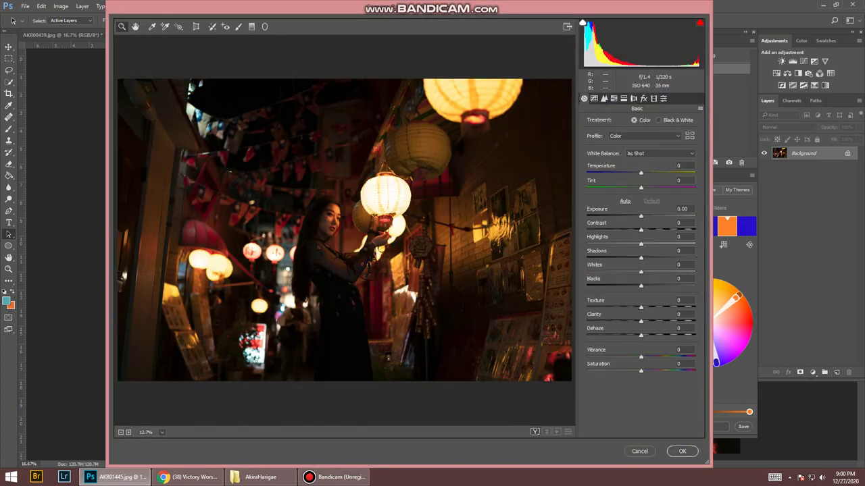
left_click(699, 108)
left_click(729, 174)
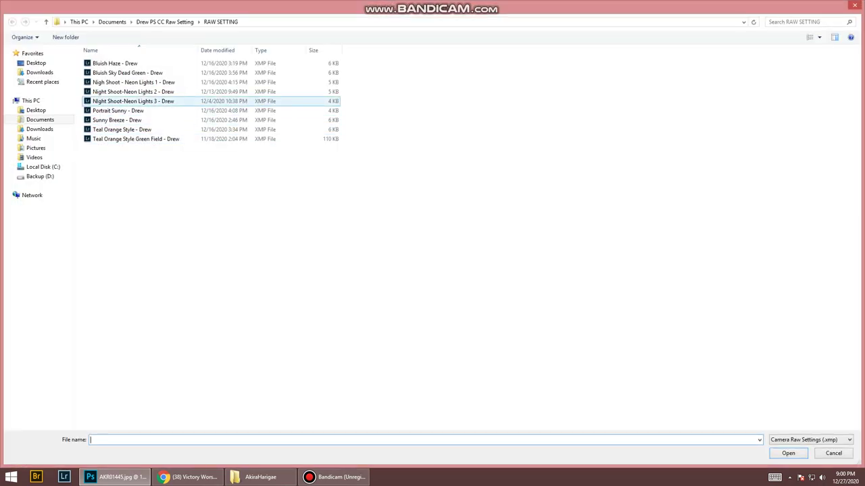
double_click(133, 82)
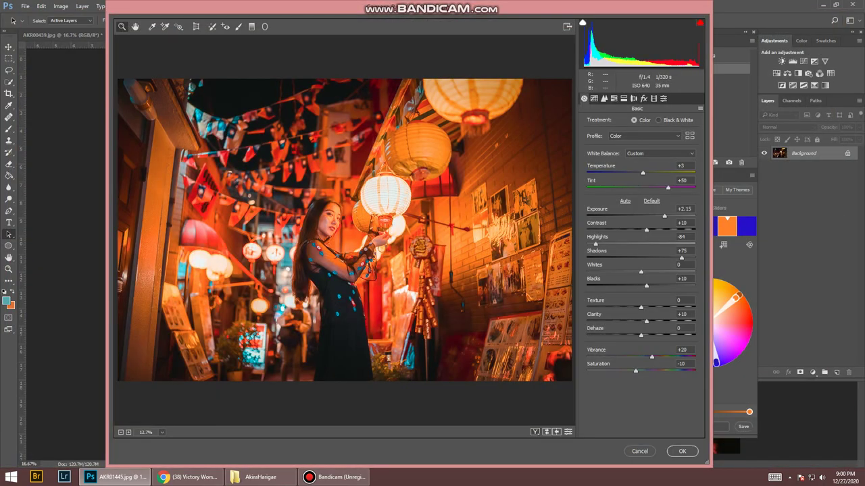
- Cool the Temperature to -19 and set Tint to +39
type("-18")
key("Return")
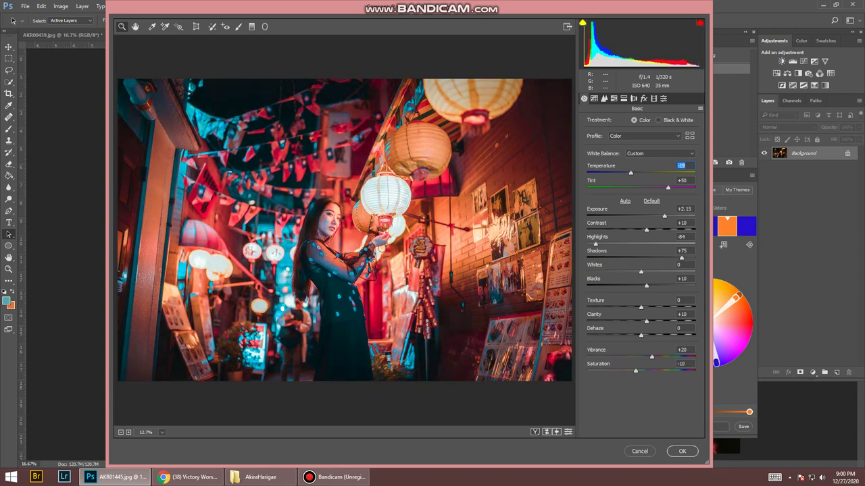
key("Tab")
type("39")
key("Return")
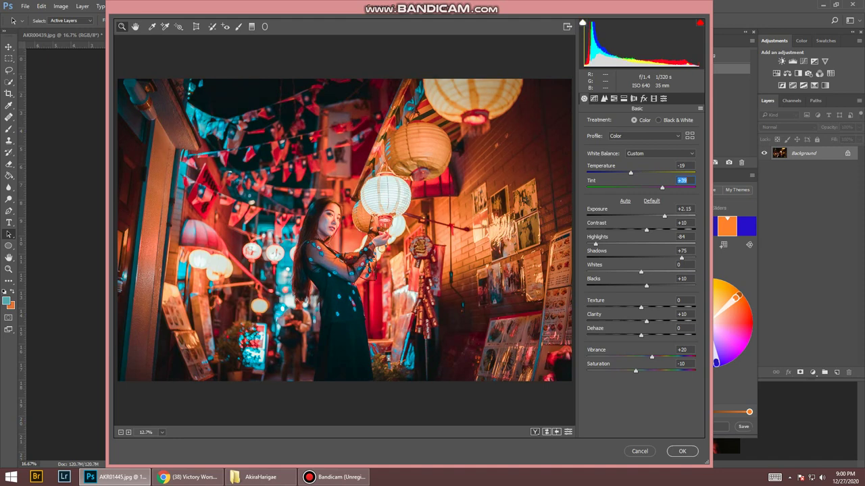
key("ctrl+alt+7")
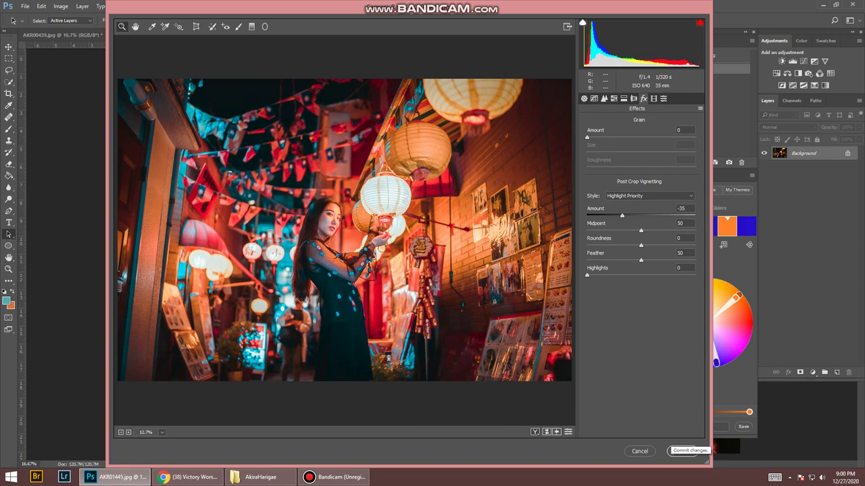
- Apply the grade to AKR01445, compare it with the original, and open AKR01469
left_click(681, 451)
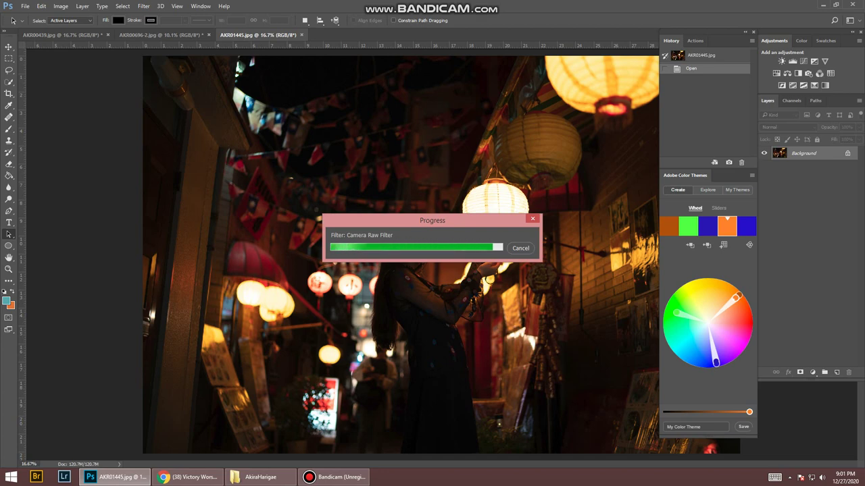
key("ctrl+minus")
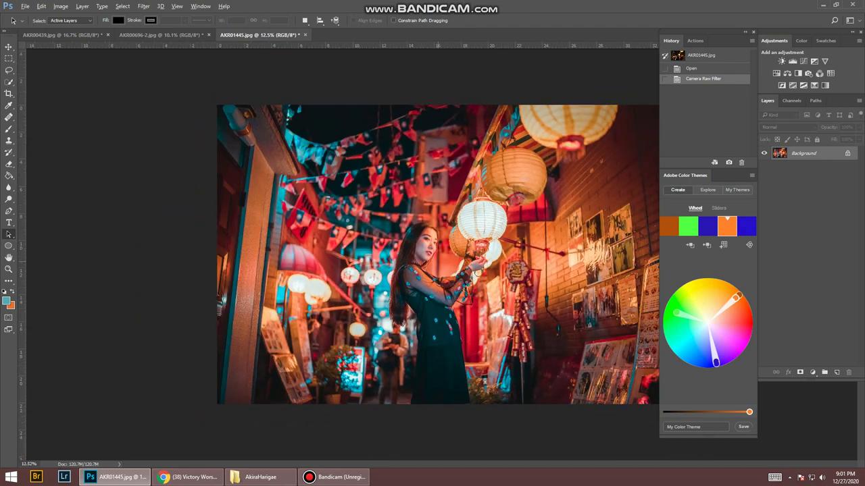
key("ctrl+z")
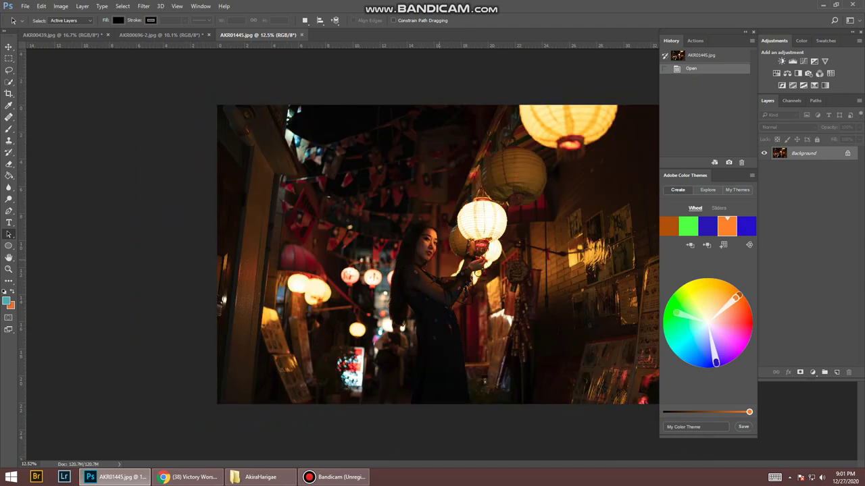
key("ctrl+z")
key("ctrl+z")
key("ctrl+z")
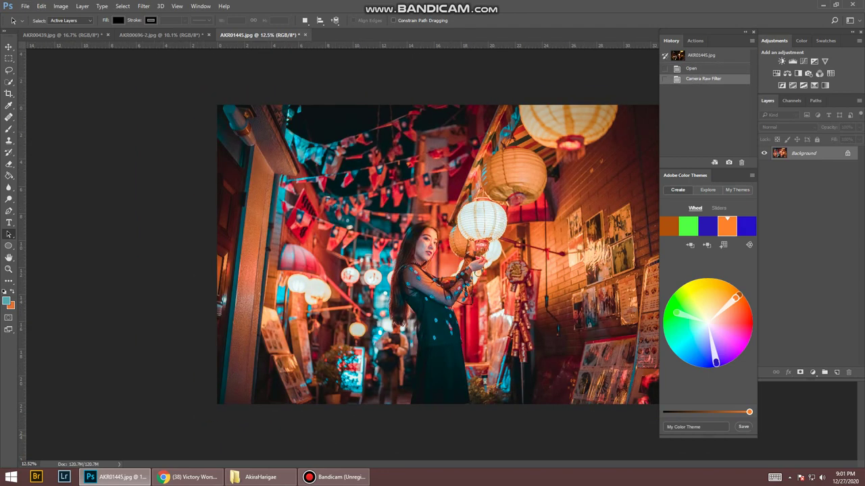
left_click(260, 476)
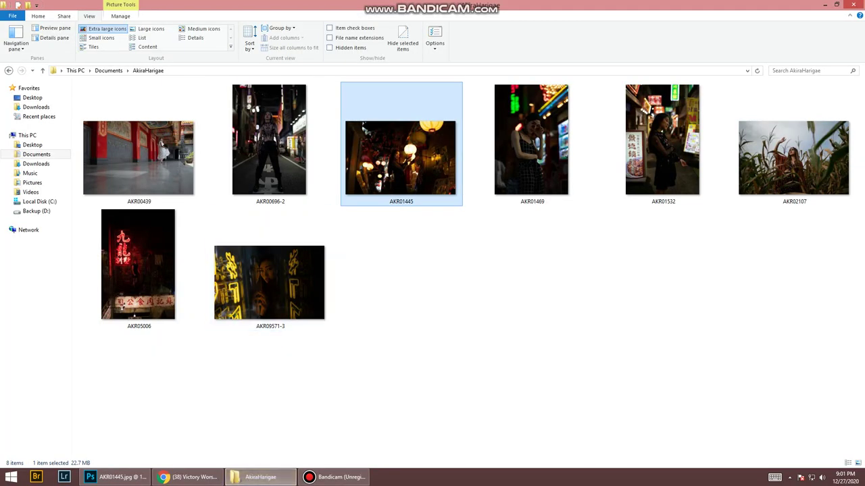
mouse_move(531, 145)
left_mouse_down()
mouse_move(534, 157)
mouse_move(472, 30)
left_mouse_up()
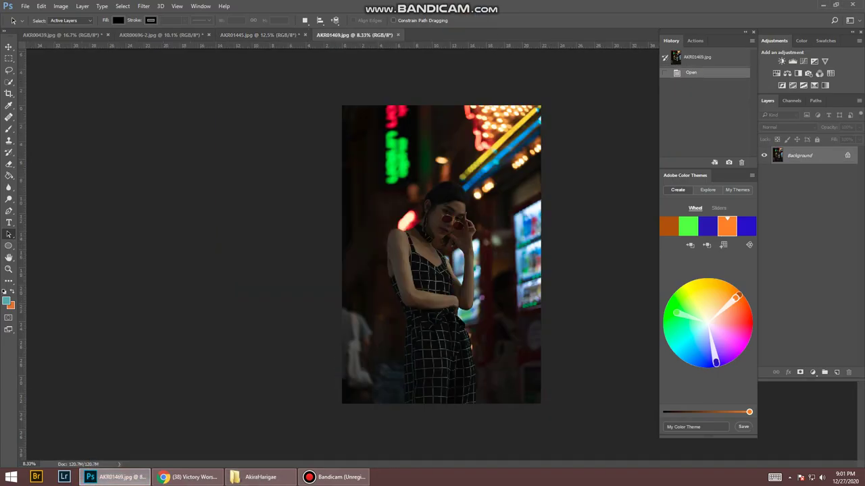
- Launch Camera Raw on AKR01469 and load the Neon Lights 1 preset
left_click(143, 6)
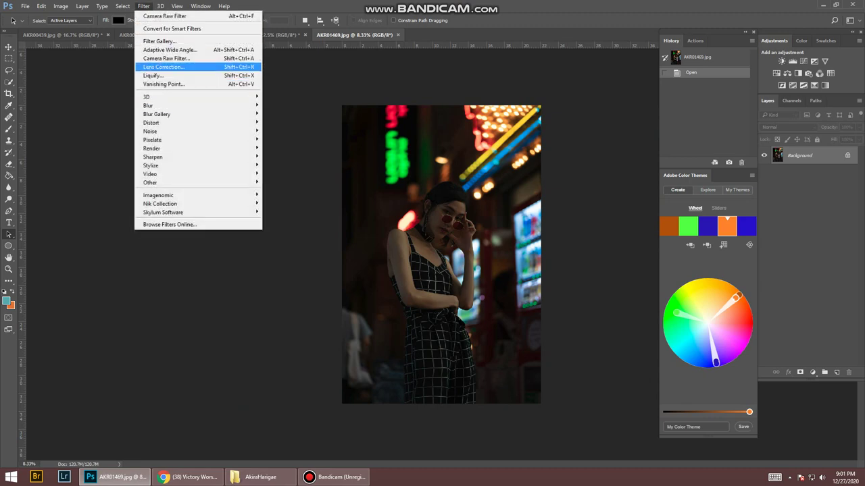
left_click(166, 58)
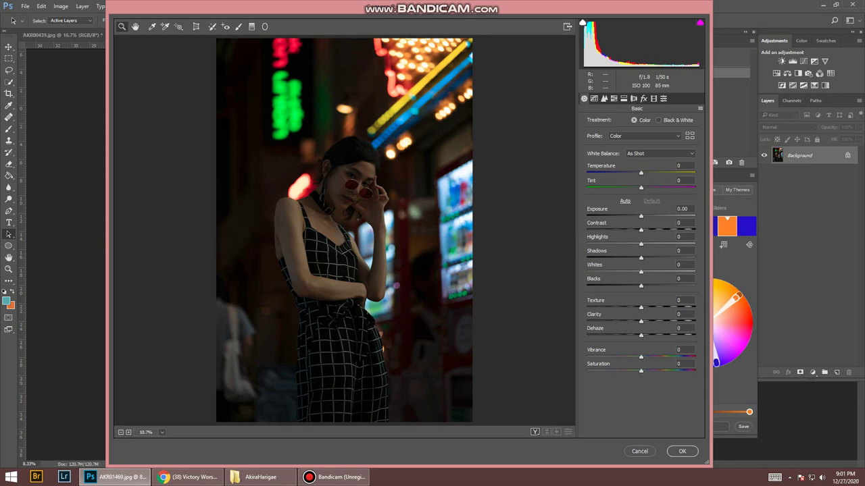
left_click(700, 108)
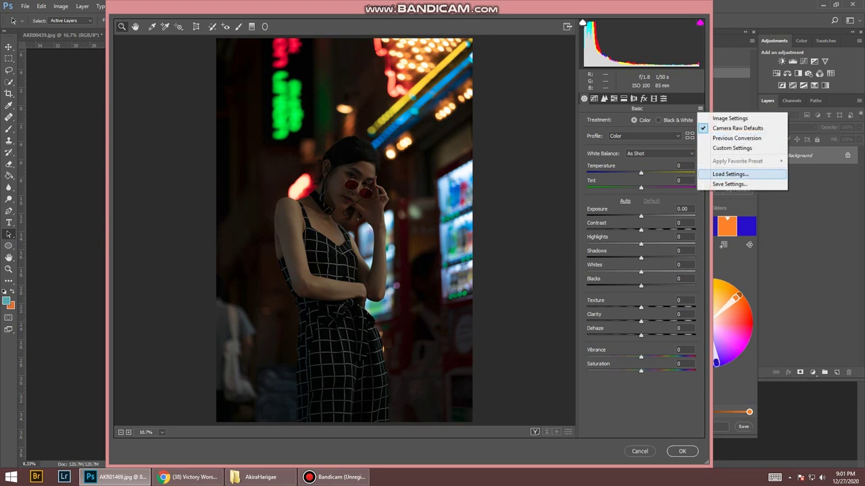
left_click(736, 175)
double_click(134, 82)
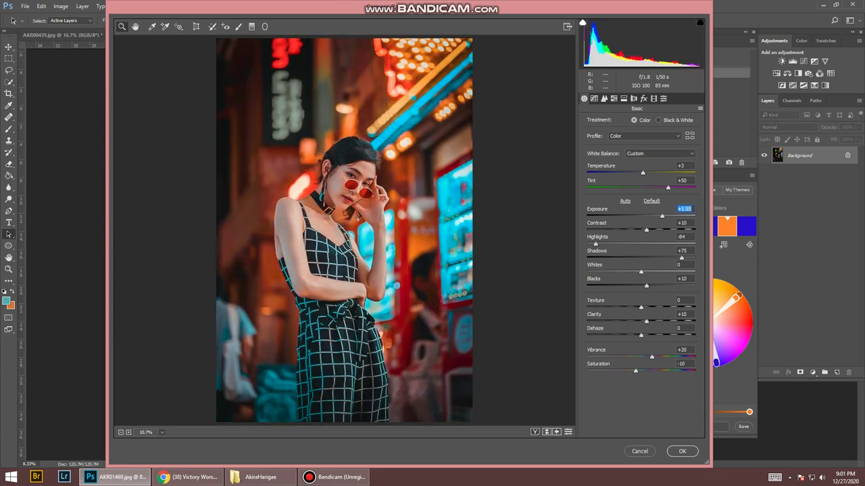
- Check the vignette settings, apply the grade, and toggle to compare with the original
left_click(643, 99)
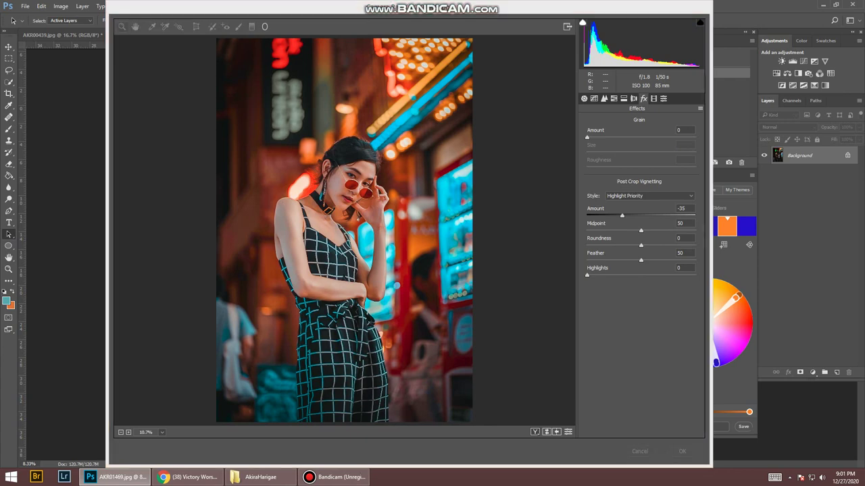
left_click(682, 451)
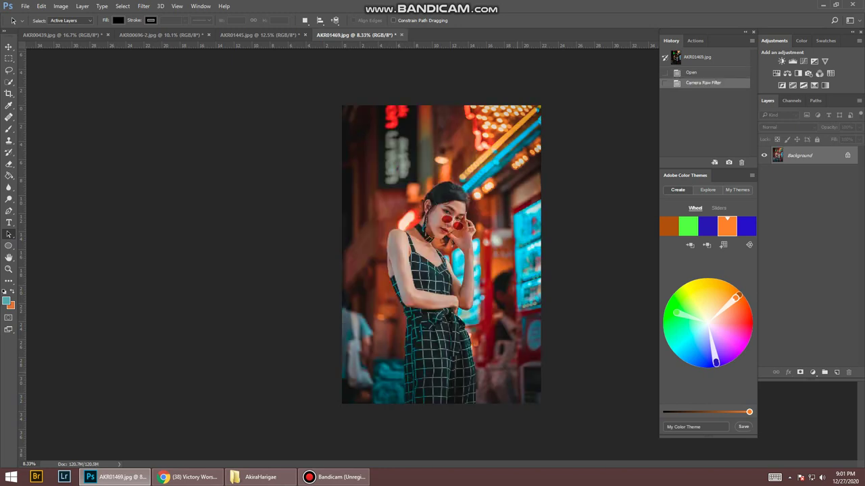
key("ctrl+z")
key("ctrl+z")
key("ctrl+z")
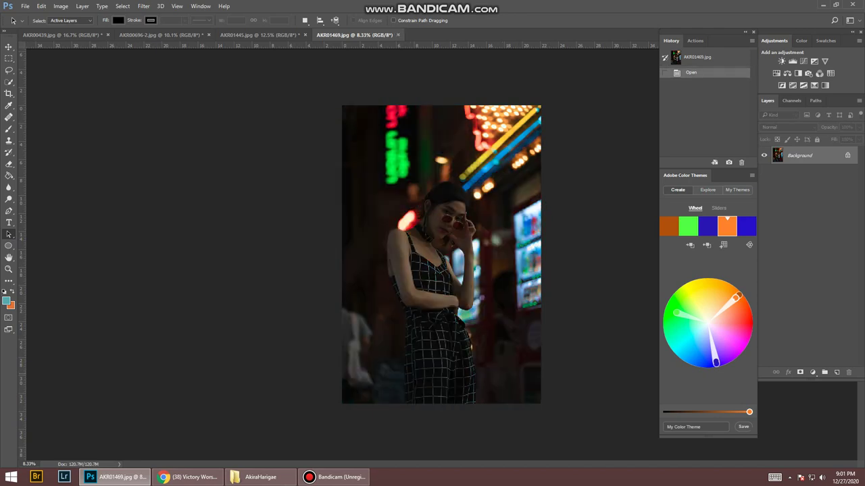
key("ctrl+z")
- Open photo AKR01532 in Photoshop and launch the Camera Raw Filter on it
left_click(261, 477)
mouse_move(662, 142)
left_mouse_down()
mouse_move(211, 447)
mouse_move(115, 477)
left_mouse_up()
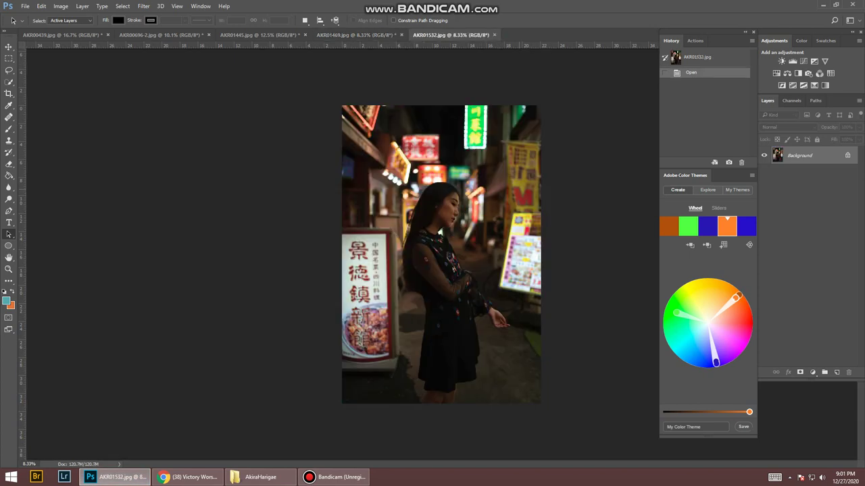
left_click(143, 6)
left_click(162, 58)
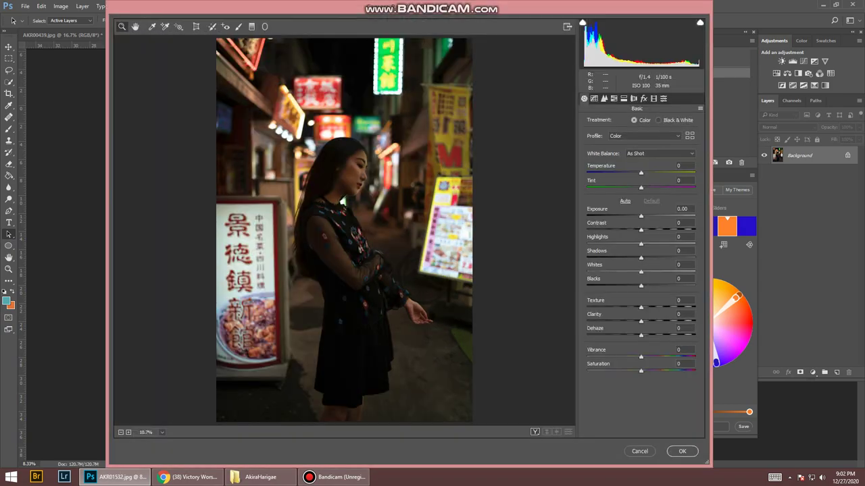
- Load the Night Shoot-Neon Lights 3 preset and cool Temperature to -25
left_click(700, 108)
left_click(740, 173)
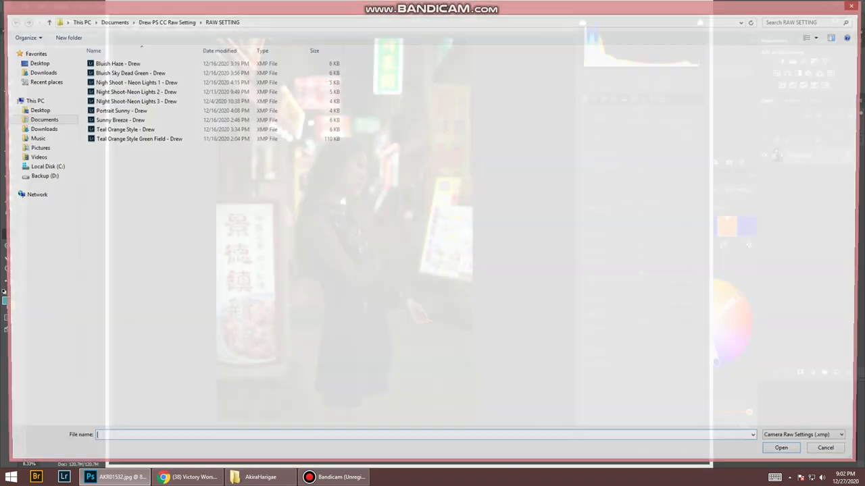
double_click(134, 101)
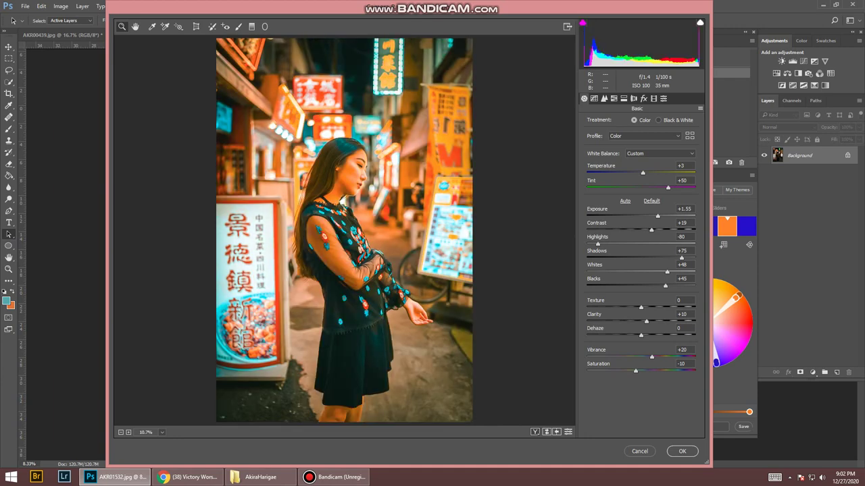
type("-25")
key("Return")
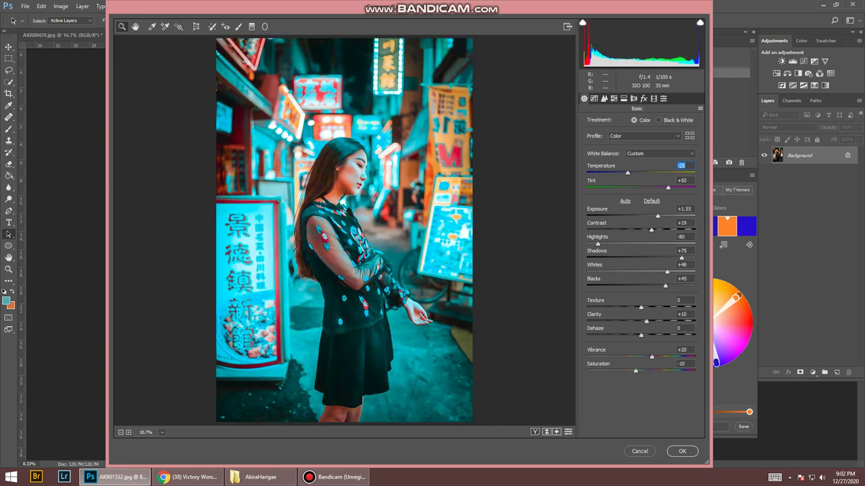
type("+1")
- Reset all settings to Camera Raw defaults
left_click(700, 108)
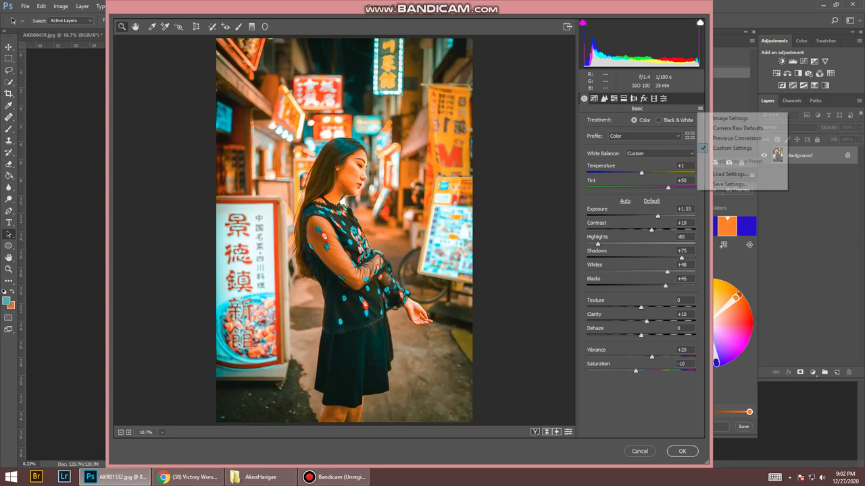
left_click(739, 133)
left_click(700, 108)
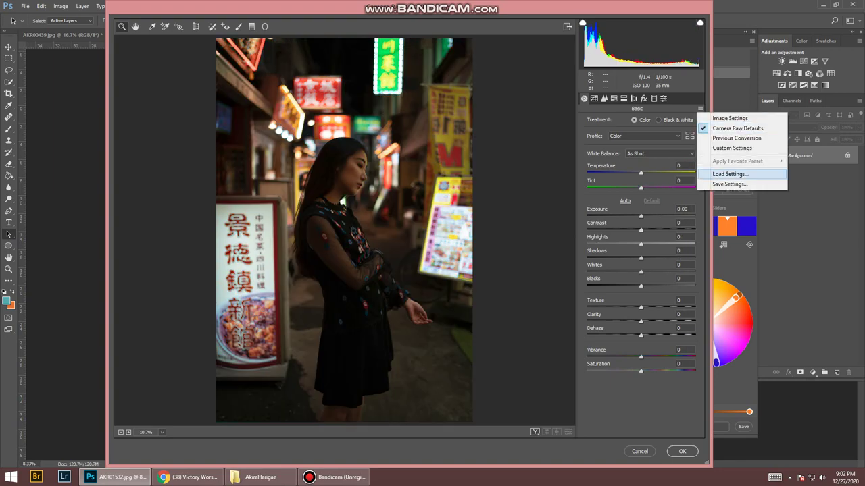
- Load a teal-and-orange neon preset and set Temperature to about -20
left_click(736, 173)
double_click(133, 91)
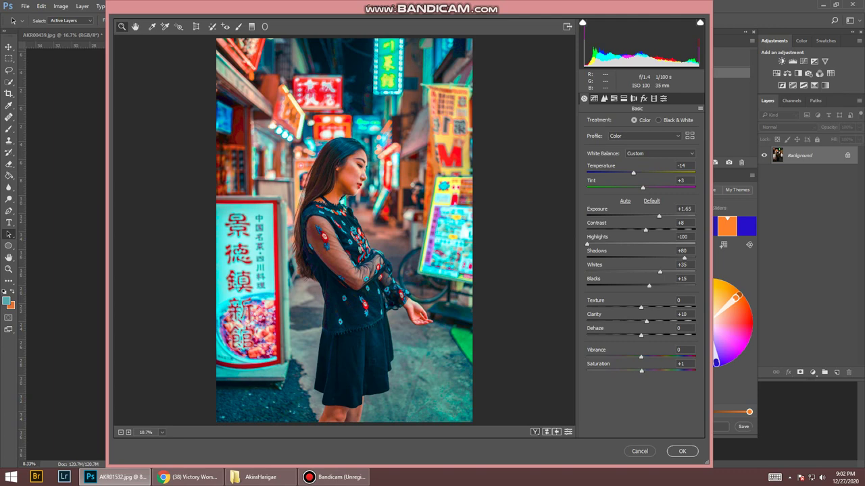
key("Down")
key("Down")
key("Down")
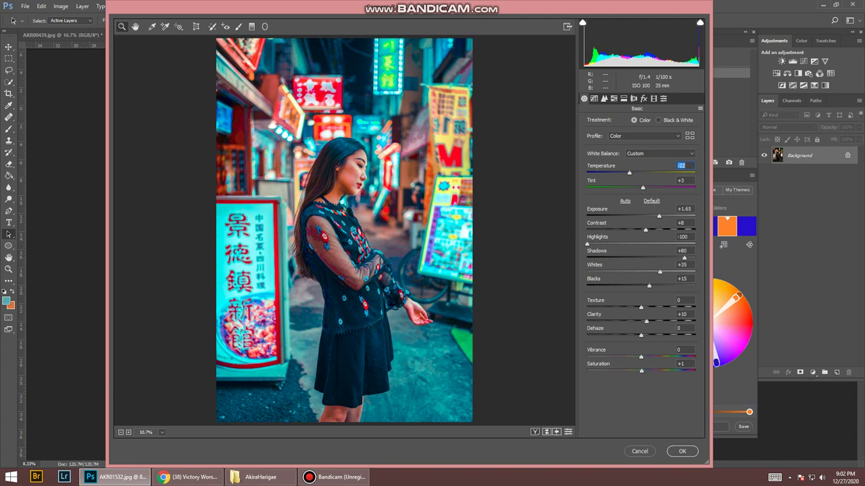
key("Up")
key("Up")
key("Up")
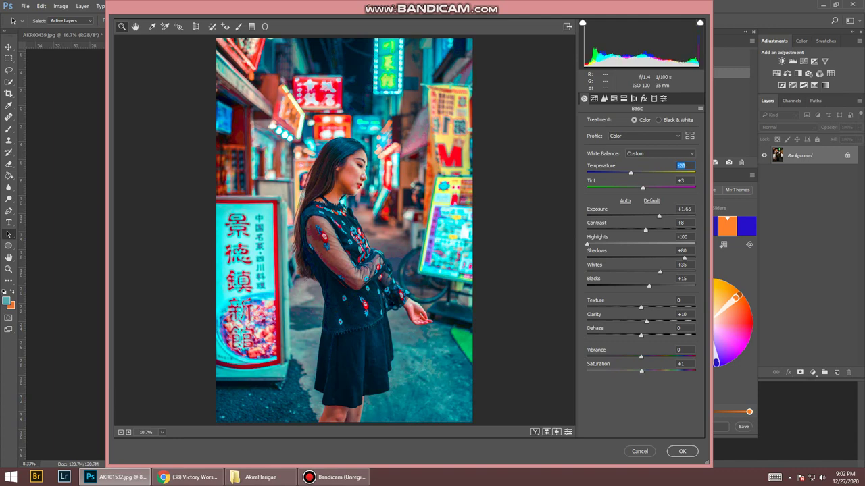
key("Down")
- Add a slight dark vignette of about -28 and apply the Camera Raw grade
key("ctrl+alt+8")
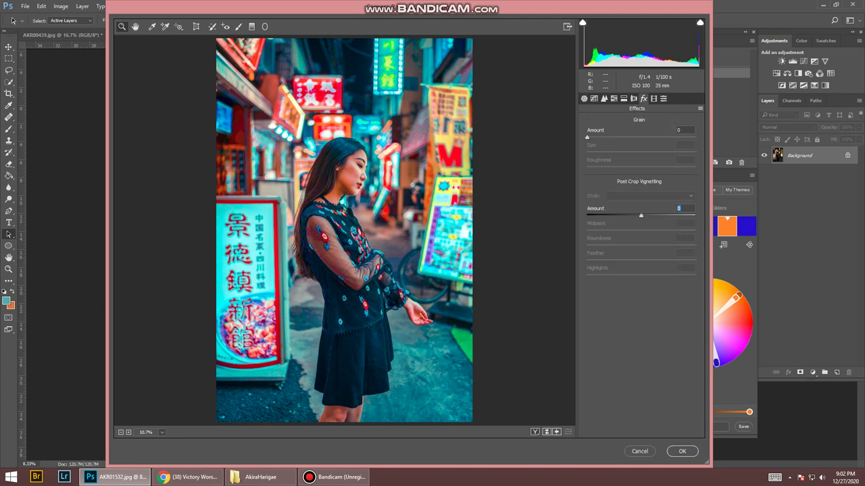
key("shift+Down")
key("shift+Down")
key("Down")
key("Down")
key("Down")
key("shift+Down")
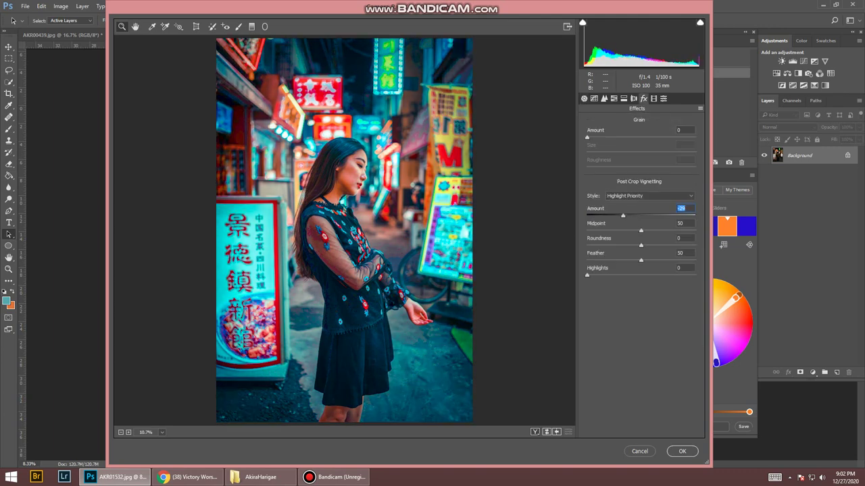
key("Up")
key("Up")
key("Up")
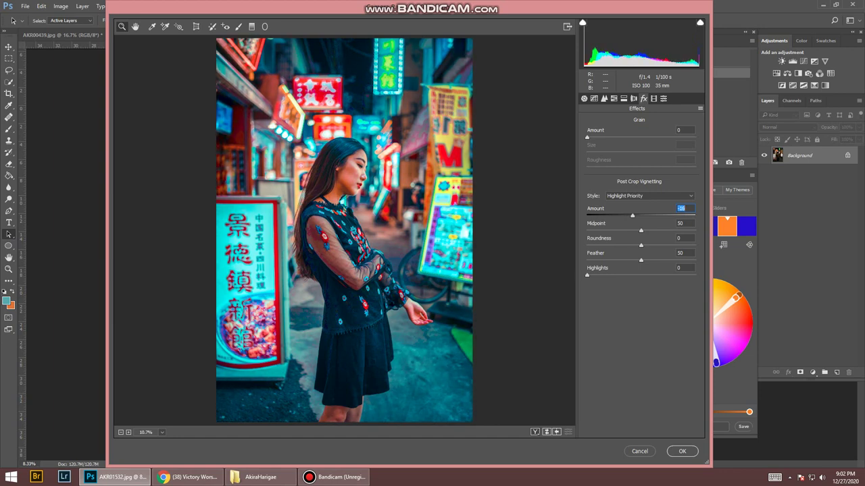
key("Up")
key("Up")
key("Up")
key("Escape")
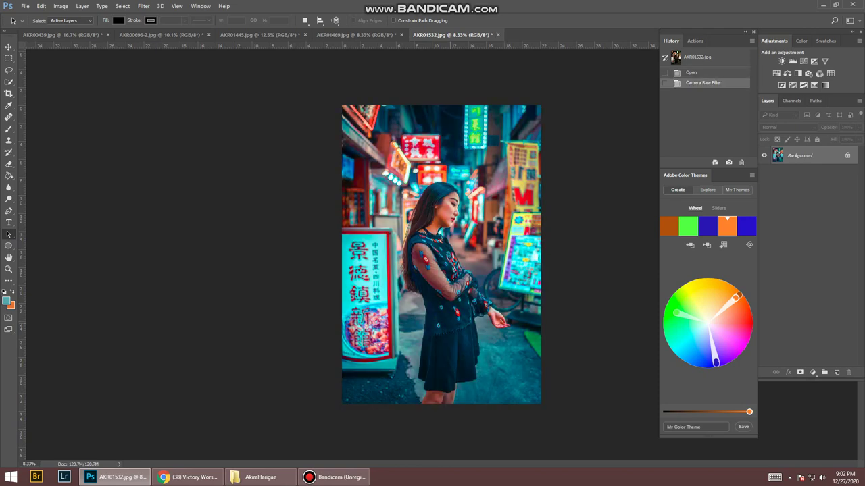
- Compare the graded portrait with the original, then open cornfield photo AKR02107
key("ctrl+z")
key("ctrl+z")
left_click(260, 477)
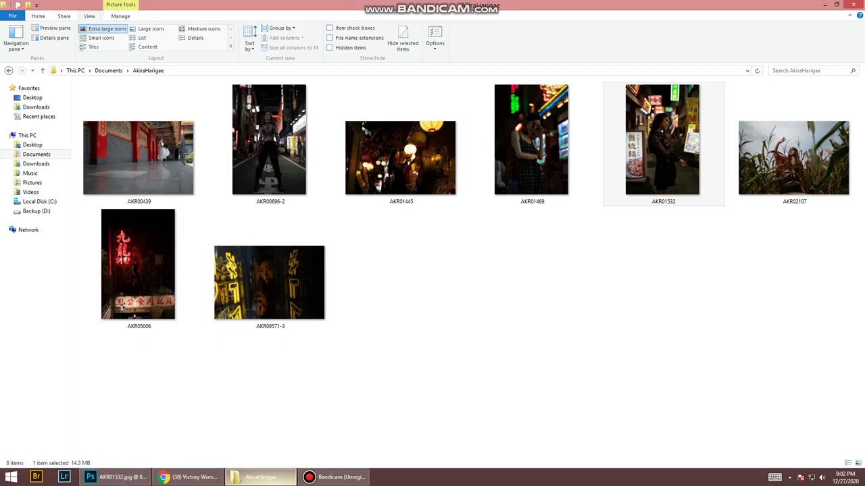
mouse_move(794, 157)
left_mouse_down()
mouse_move(680, 228)
mouse_move(526, 27)
left_mouse_up()
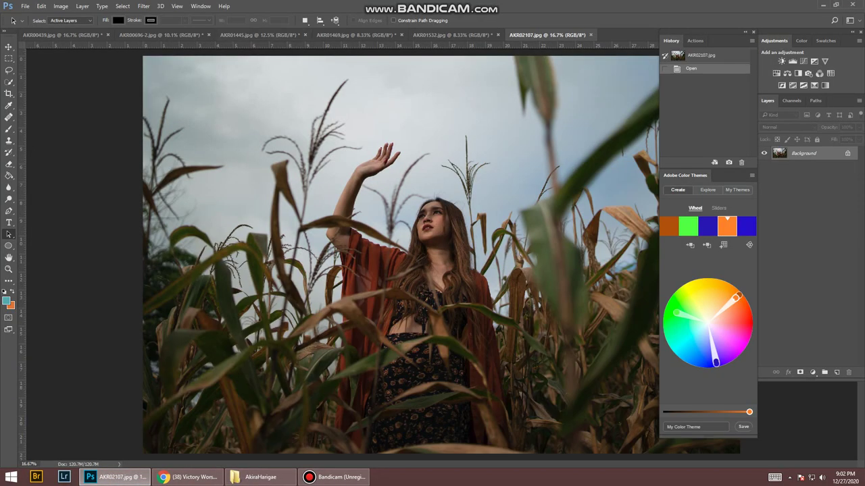
- Run the Camera Raw Filter on the cornfield photo and try Portrait Sunny, then reset to defaults
left_click(144, 6)
left_click(166, 58)
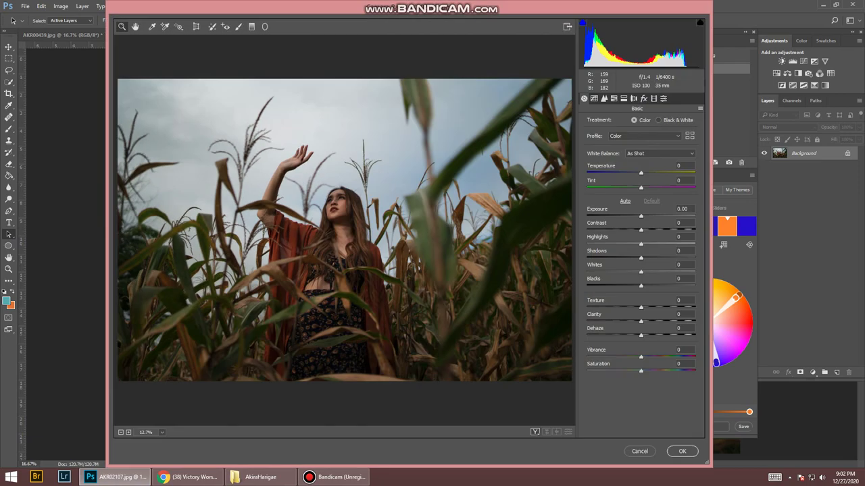
left_click(700, 108)
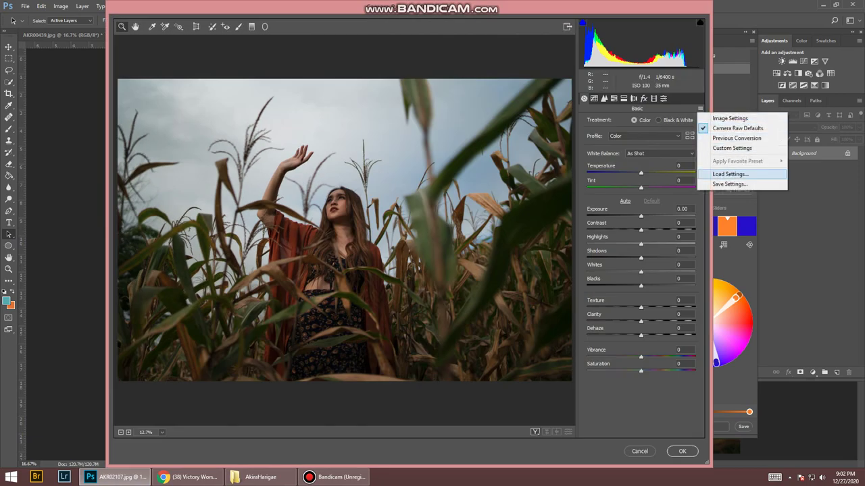
left_click(729, 173)
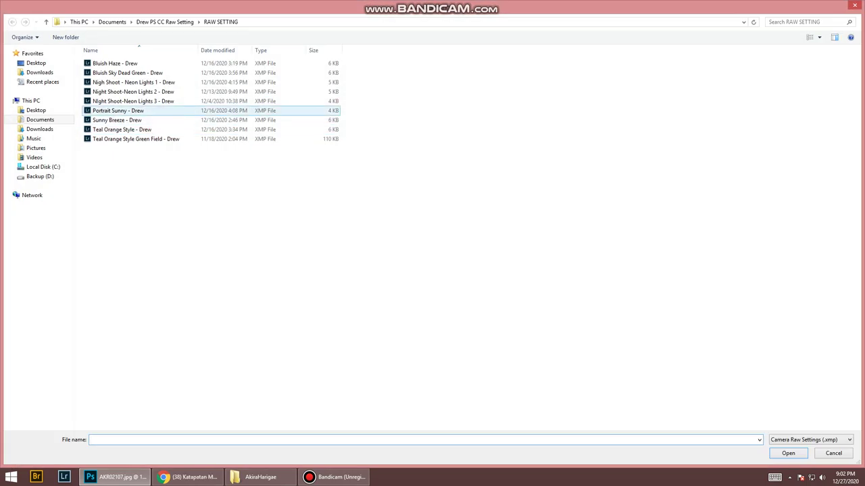
double_click(118, 110)
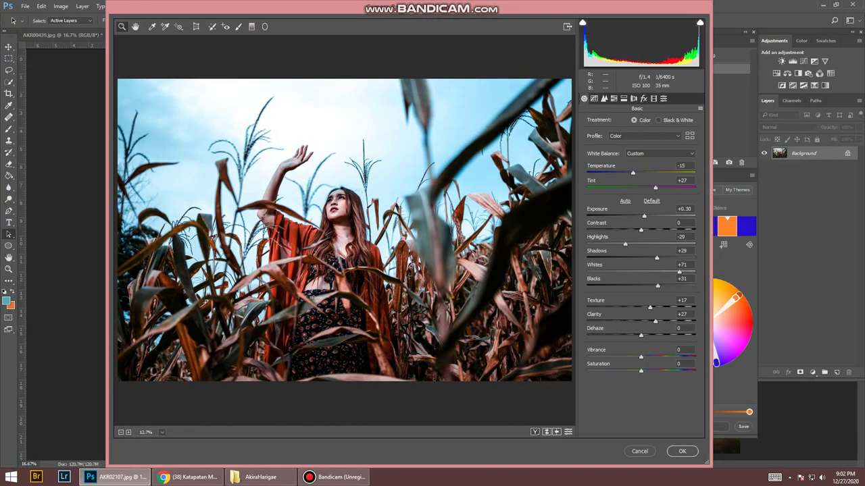
left_click(700, 108)
left_click(737, 128)
- Try the Sunny Breeze preset with Exposure +1.15, then reset to Camera Raw defaults
left_click(699, 108)
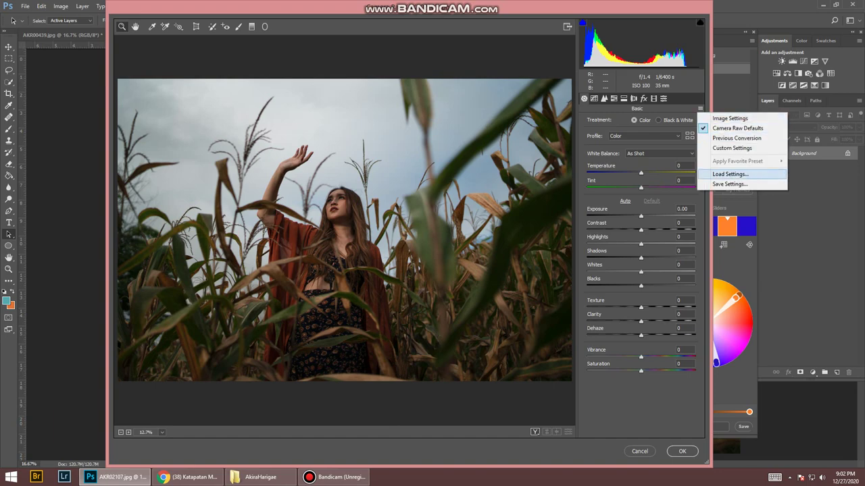
left_click(729, 174)
double_click(120, 121)
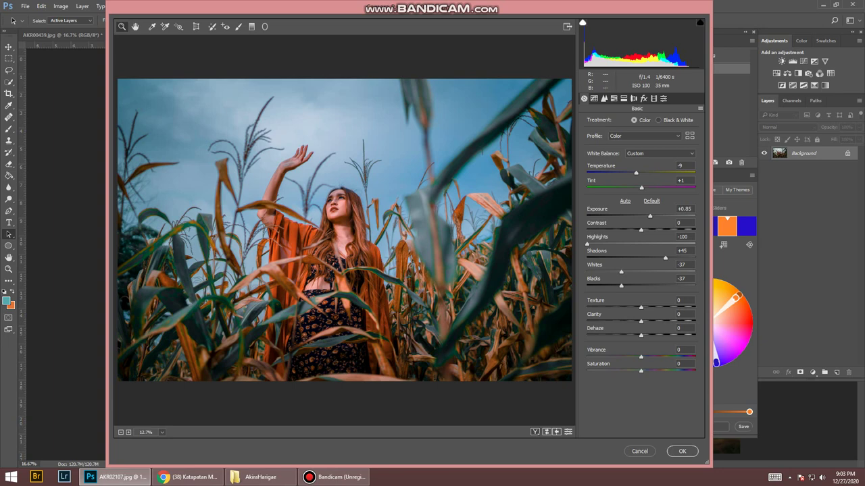
key("Up")
key("Up")
key("Up")
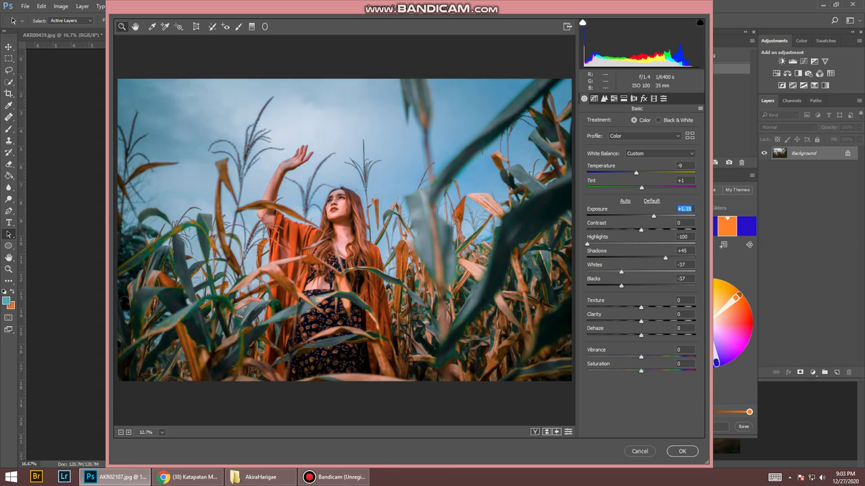
left_click(699, 108)
left_click(719, 128)
- Load the Bluish Haze preset and lower Exposure to +0.60
left_click(700, 108)
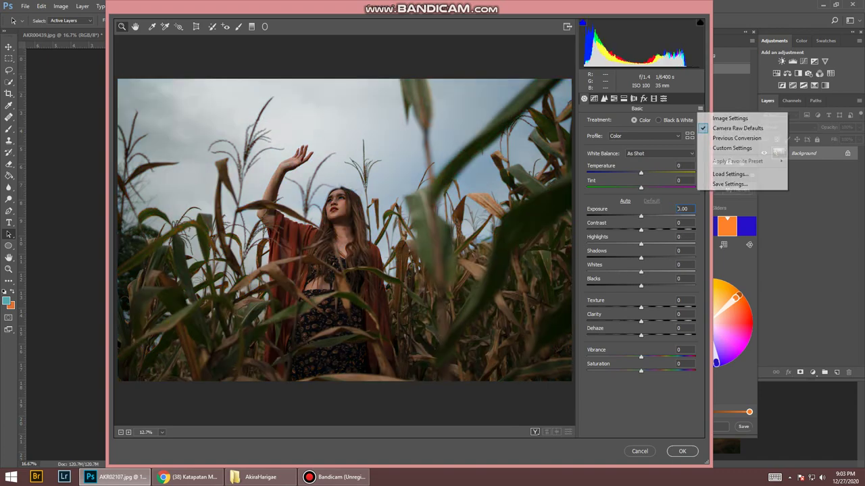
left_click(719, 174)
left_click(129, 65)
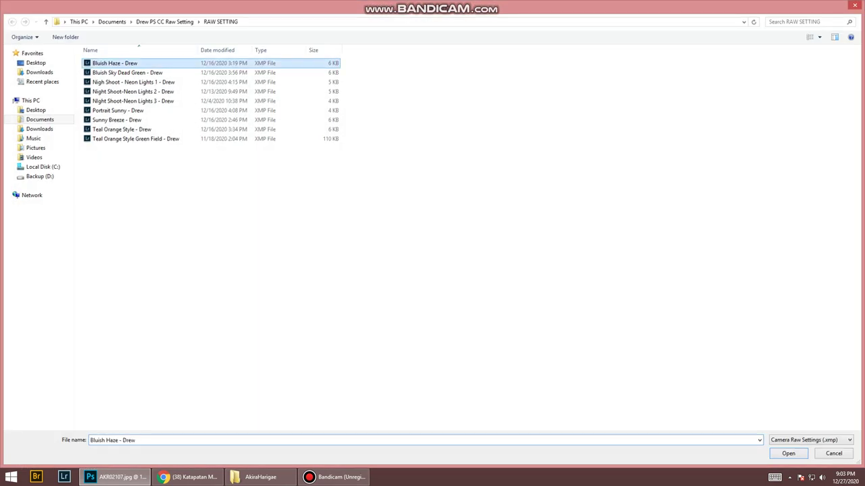
left_click(787, 461)
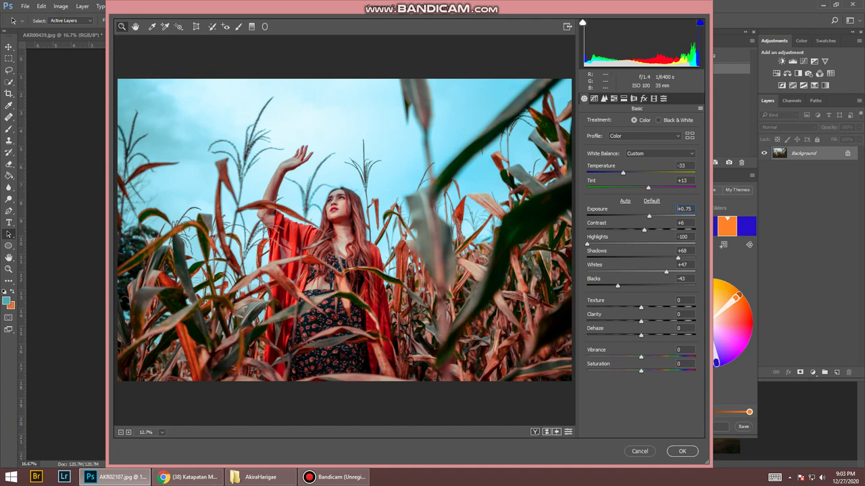
left_click(685, 208)
key("Down")
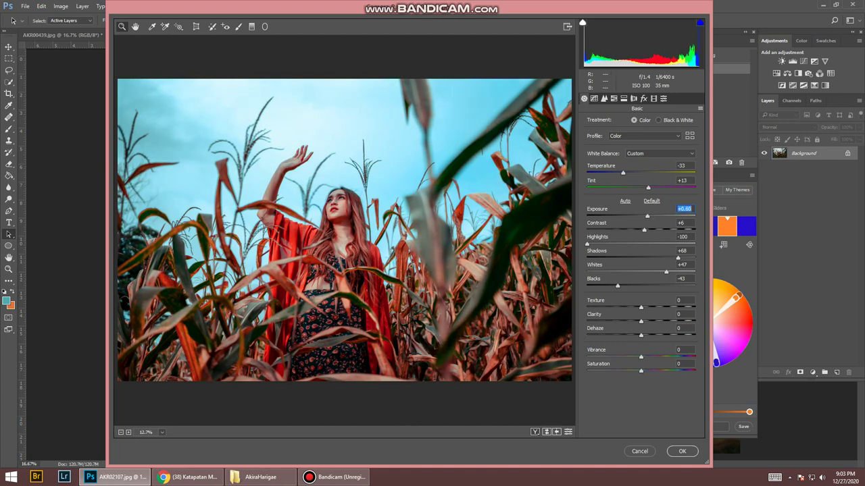
- Set Whites to +38, add a dark vignette near -26, and apply the grade
key("Tab")
key("Tab")
key("Tab")
key("shift+Down")
key("Down")
key("Down")
key("Down")
key("Up")
key("Up")
key("Up")
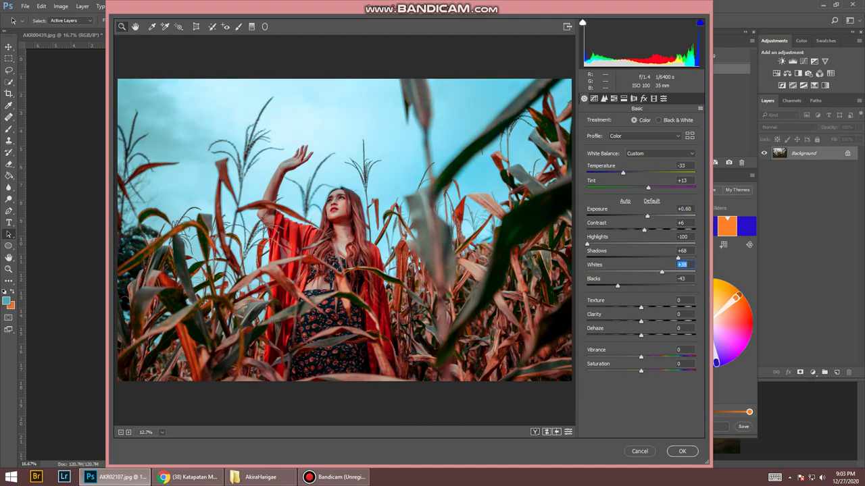
key("ctrl+alt+7")
key("shift+Down")
key("shift+Down")
key("shift+Down")
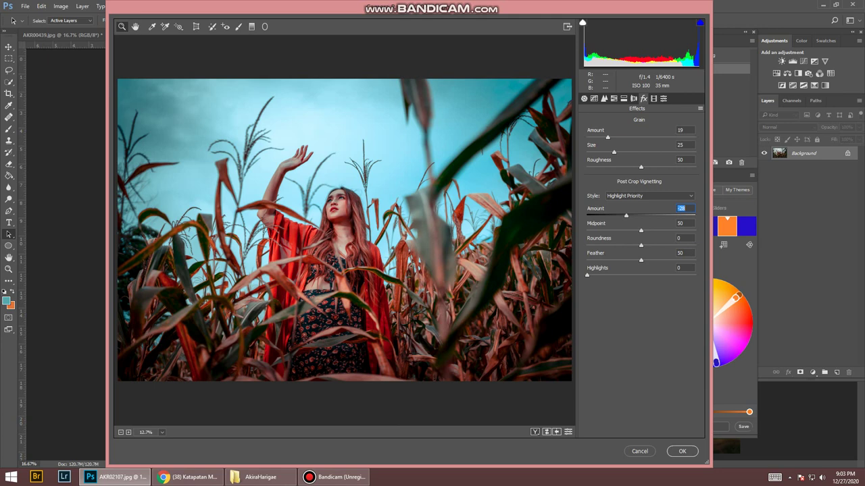
key("Up")
key("Up")
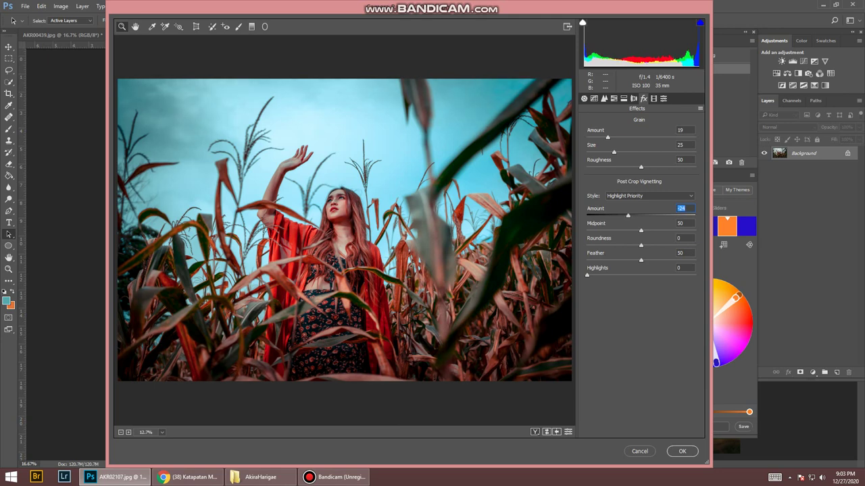
key("Escape")
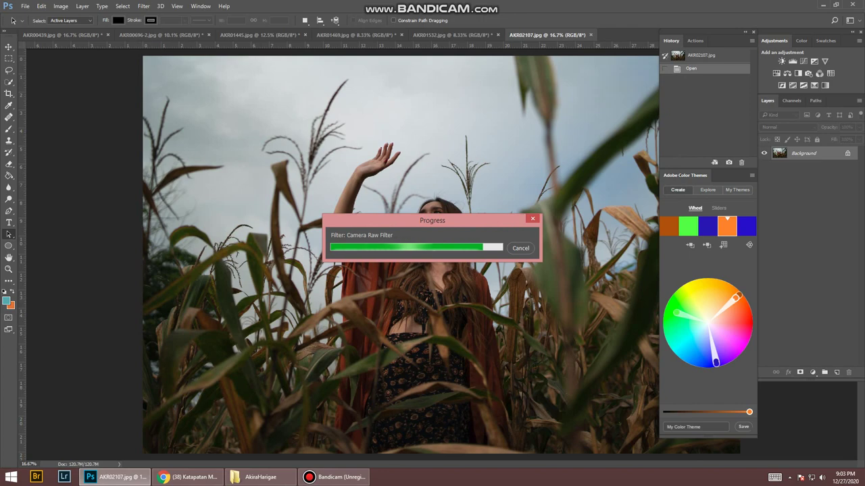
- Compare the graded cornfield photo with the original, then open AKR05006 in Photoshop
key("ctrl+z")
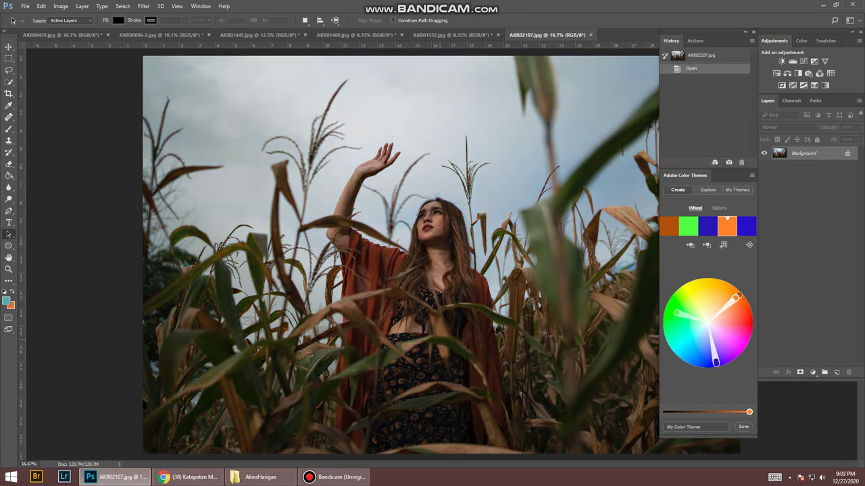
key("ctrl+z")
left_click(260, 477)
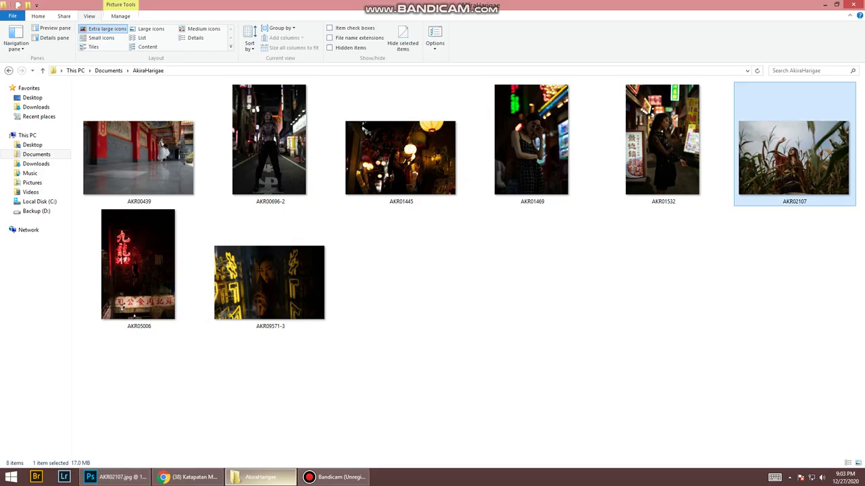
left_click_drag(138, 263, 119, 477)
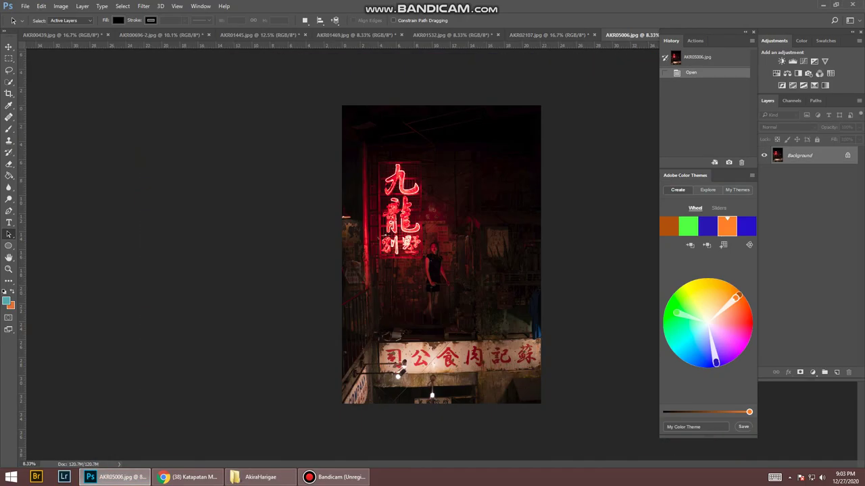
- Run the Camera Raw Filter on AKR05006 and try the Nigh Shoot - Neon Lights 1 - Drew preset
left_click(143, 6)
left_click(169, 59)
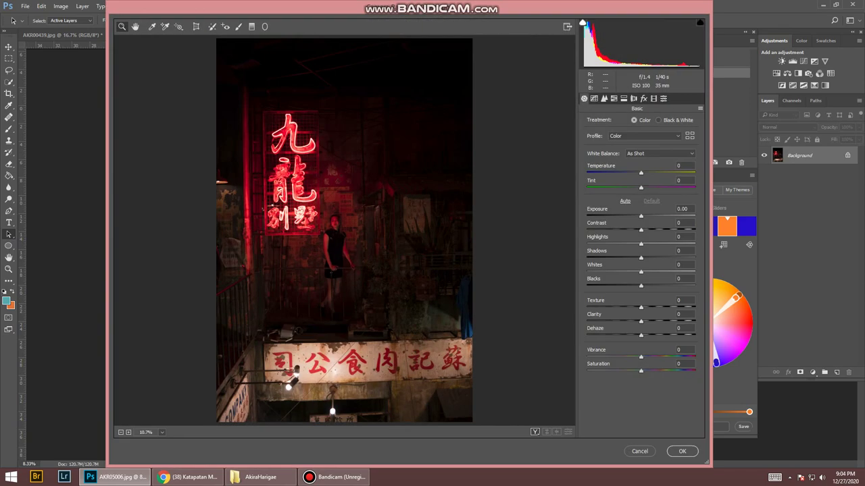
left_click(700, 108)
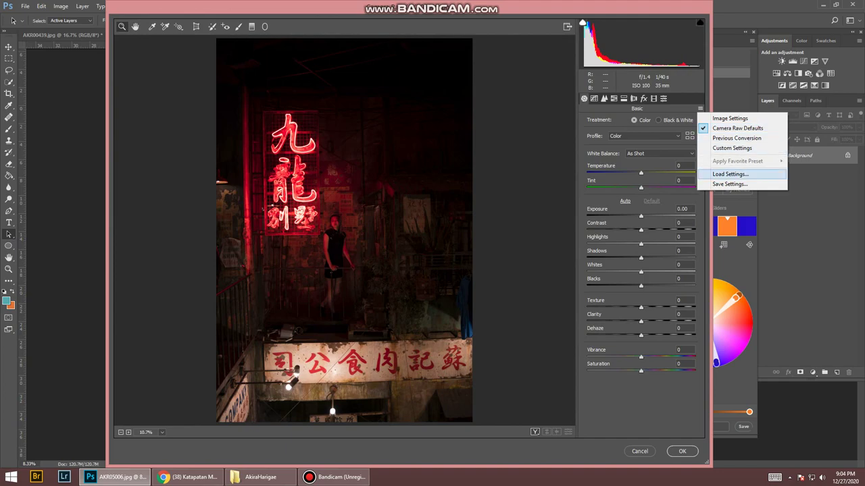
left_click(716, 172)
double_click(135, 82)
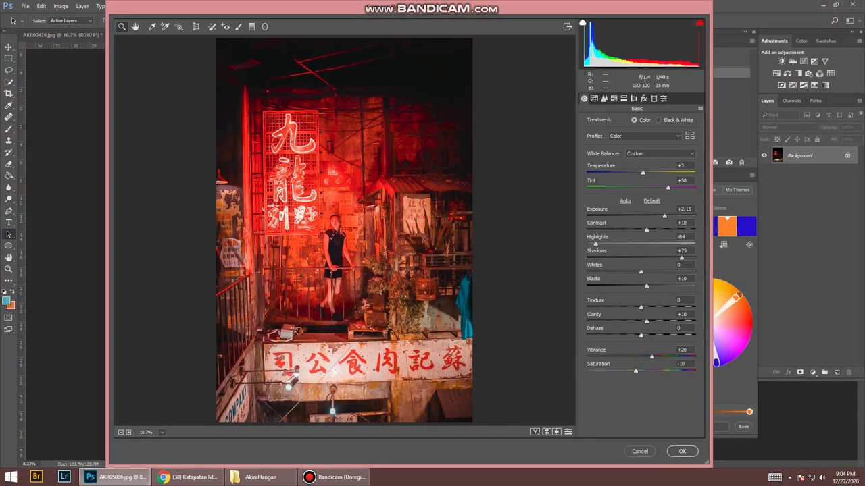
- Reset to Camera Raw defaults and load the Night Shoot-Neon Lights 2 - Drew preset
left_click(700, 108)
left_click(736, 128)
left_click(699, 108)
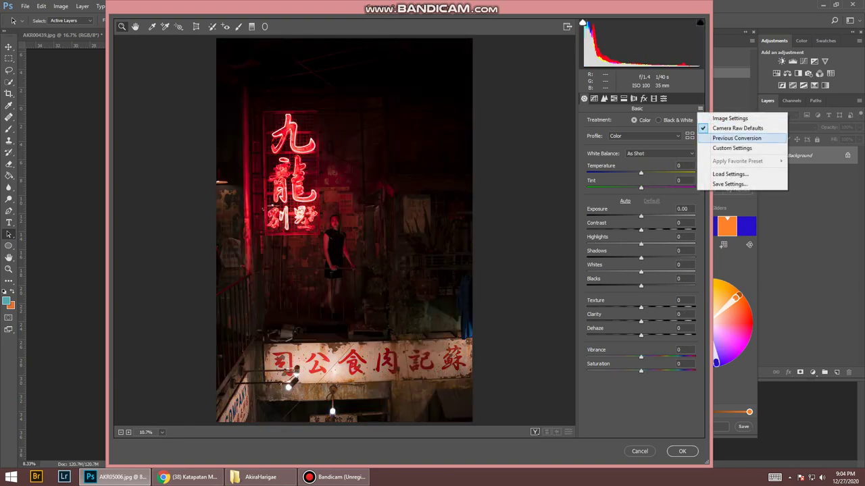
left_click(729, 173)
left_click(135, 90)
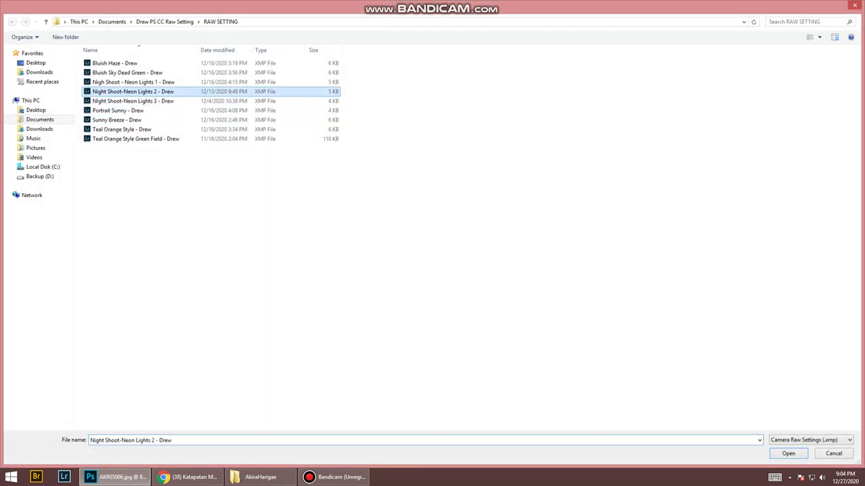
double_click(135, 91)
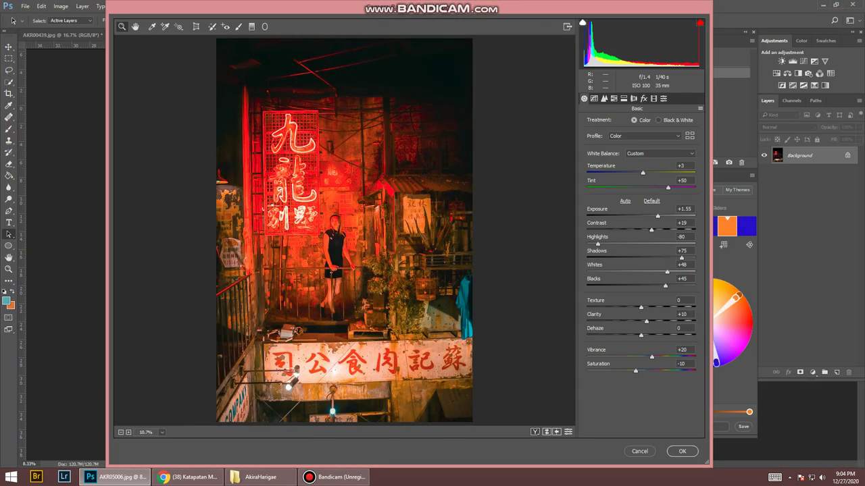
- Try Temperature -13, then reset all settings to Camera Raw defaults
left_click(681, 165)
type("-13")
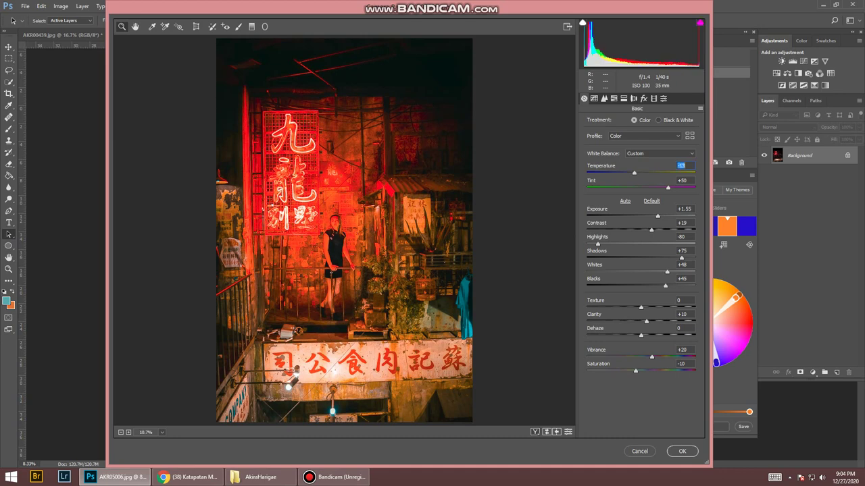
key("Return")
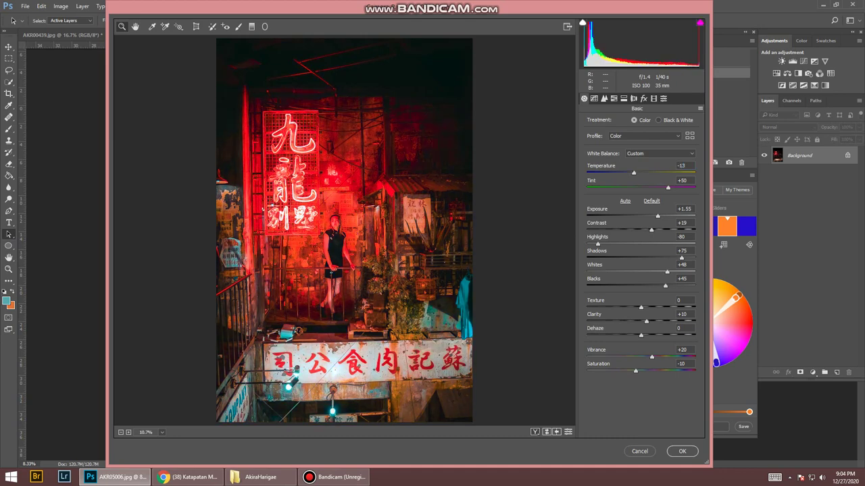
left_click(700, 108)
left_click(737, 128)
- Load the Nigh Shoot - Neon Lights 1 - Drew preset and cool Temperature to -20
left_click(700, 108)
left_click(730, 174)
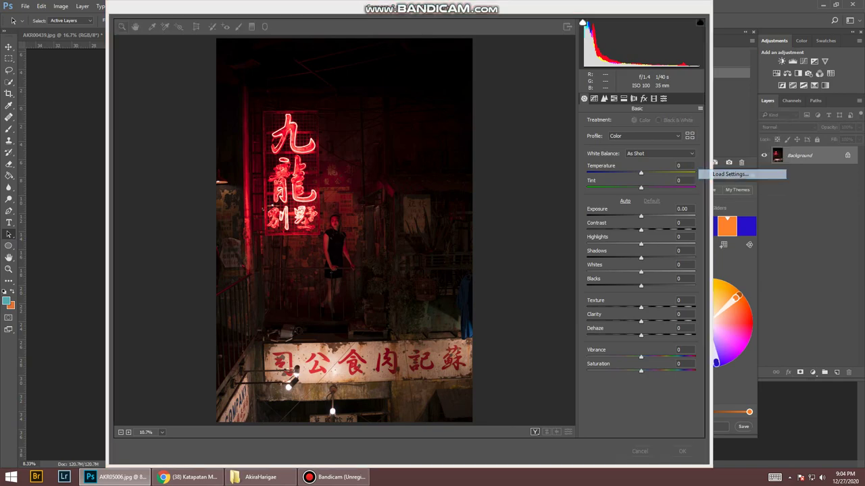
left_click(134, 82)
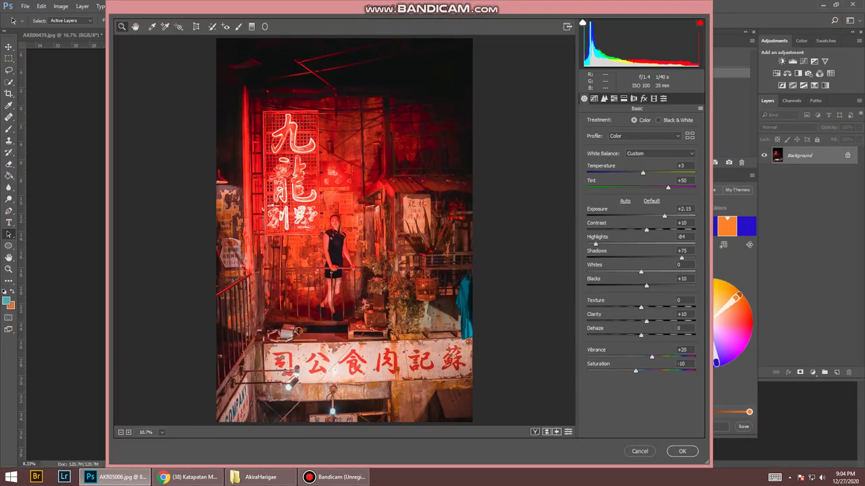
left_click(681, 165)
type("-13")
key("Return")
type("-20")
key("Return")
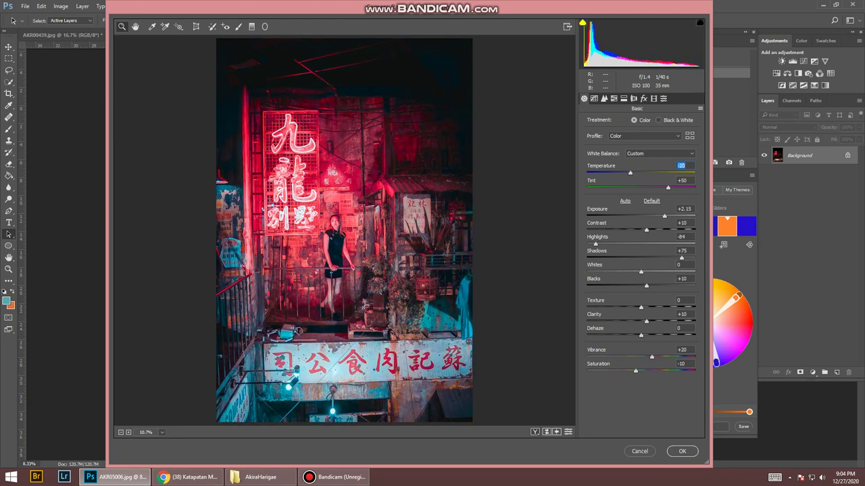
- Set Tint to +38, fine-tune Temperature to about -18, check the vignette, and apply
key("Tab")
type("38")
key("Return")
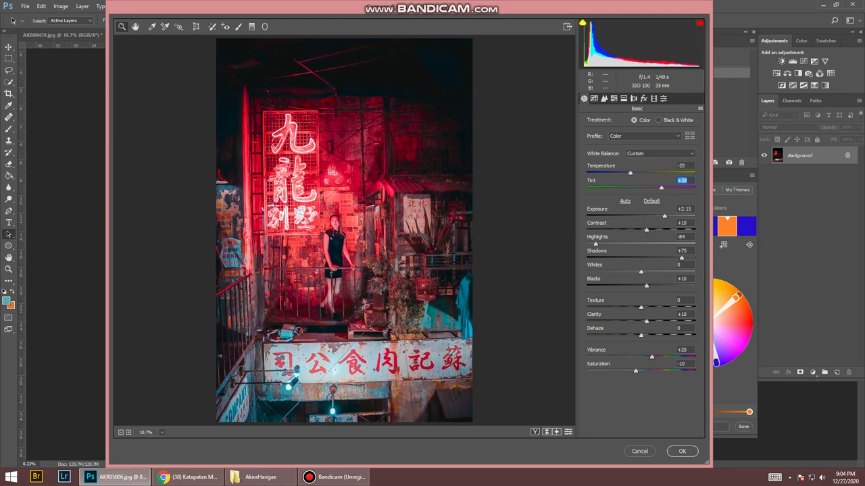
key("shift+Tab")
key("Up")
key("Down")
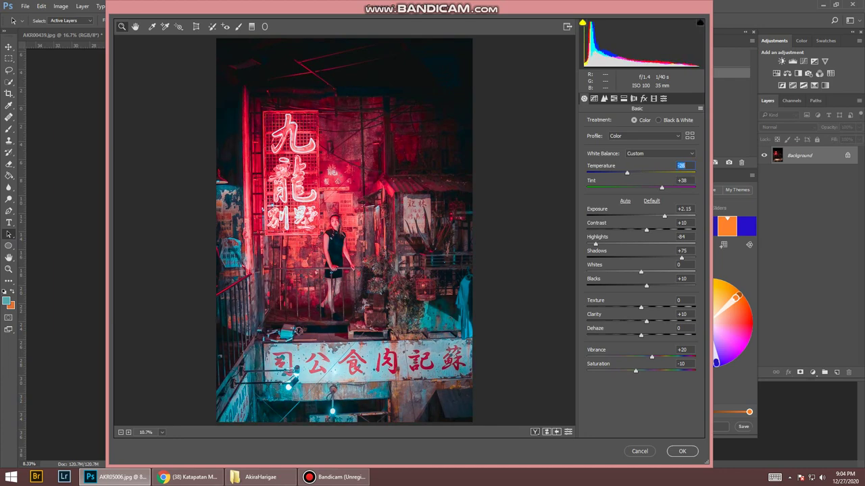
key("Up")
key("Up")
key("Up")
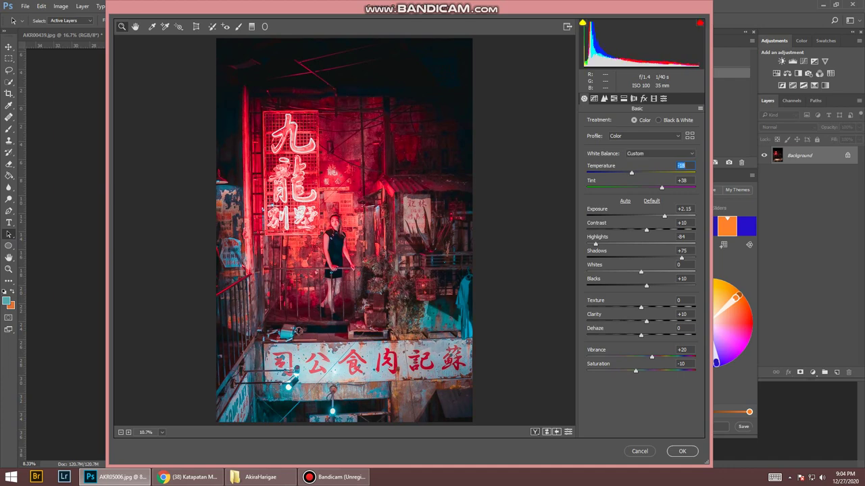
key("ctrl+alt+7")
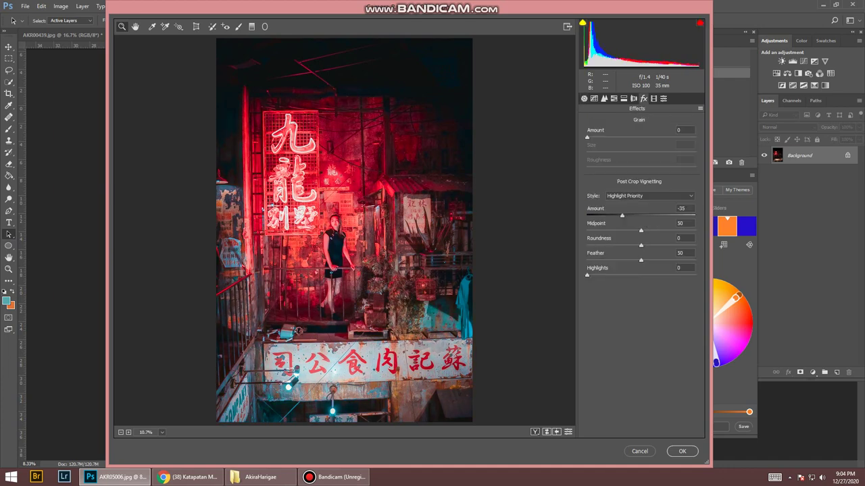
key("Escape")
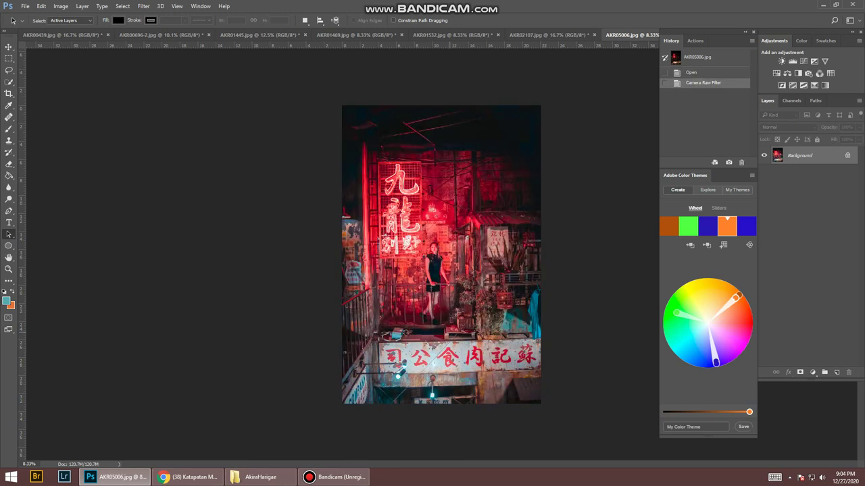
- Compare the graded neon sign photo with the original, then open AKR09571-3 in Photoshop
key("ctrl+z")
key("ctrl+z")
left_click(260, 477)
left_click_drag(269, 283, 127, 473)
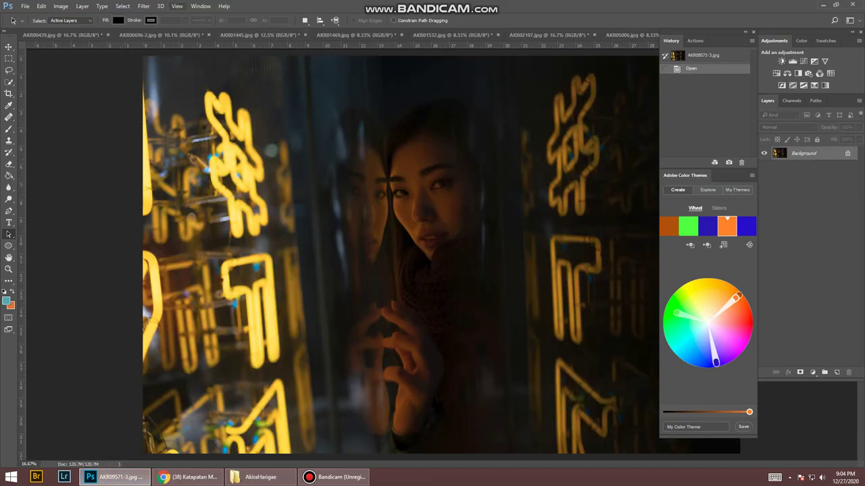
- Run the Camera Raw Filter on AKR09571-3 and load a saved neon look preset
left_click(143, 6)
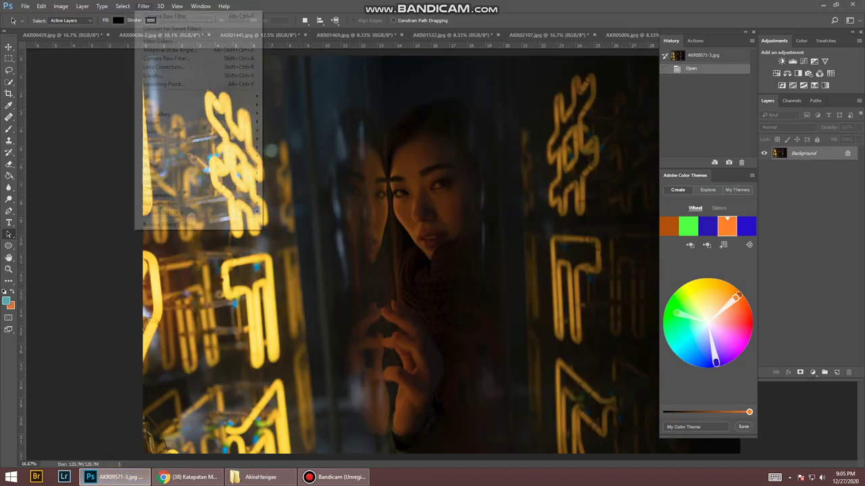
left_click(166, 58)
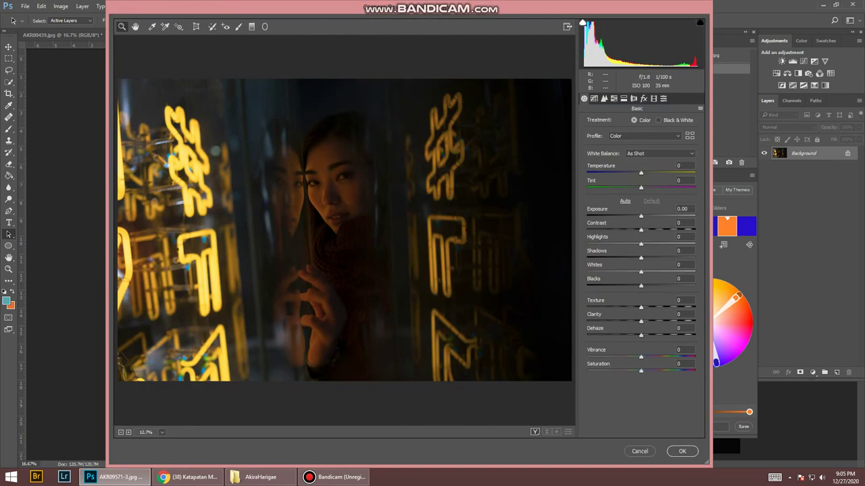
left_click(700, 108)
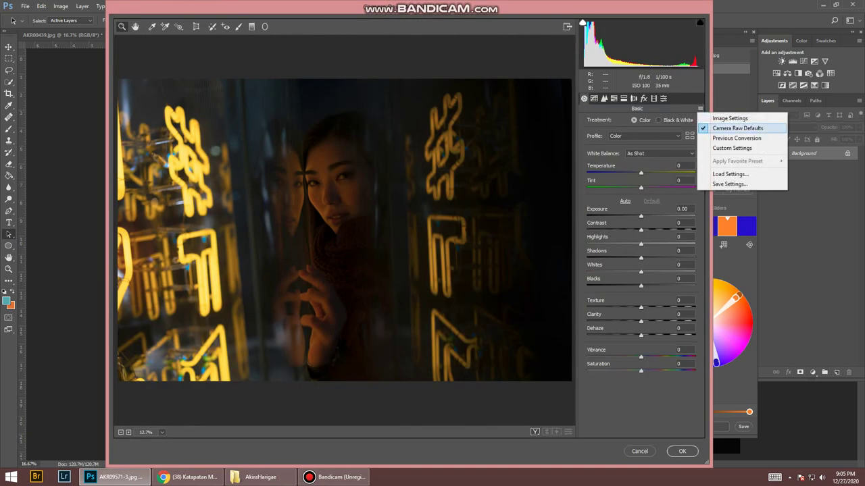
left_click(730, 174)
double_click(133, 82)
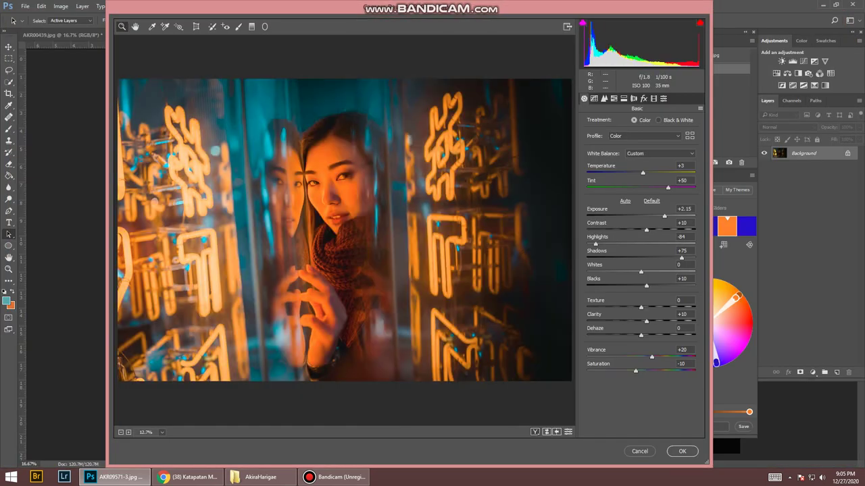
- Set Temperature to -13 and bring Tint down through +36 and +18 to +25
type("-11")
key("Return")
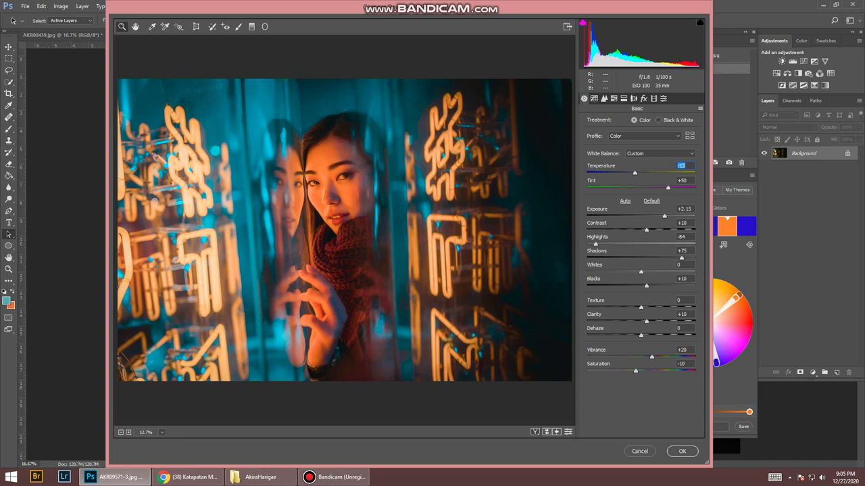
key("Down")
key("Down")
key("Tab")
type("36")
key("Return")
type("18")
key("Return")
type("25")
key("Return")
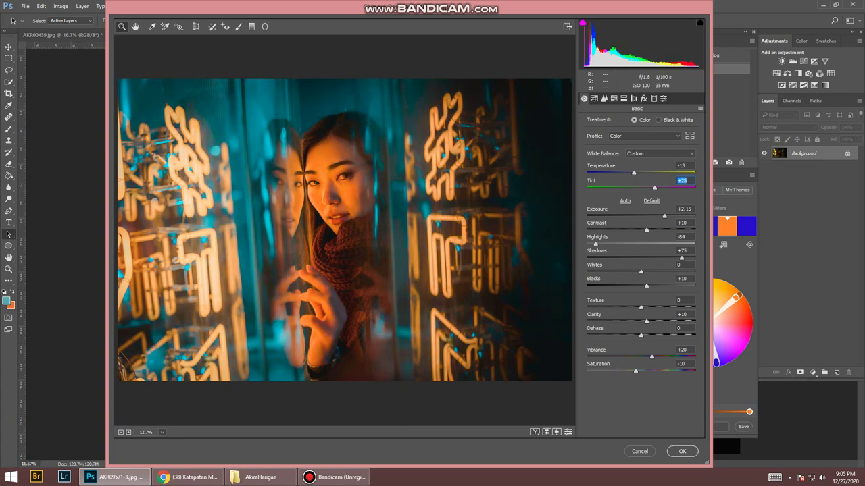
- In HSL Saturation, try several Yellows values and lower Oranges saturation to -52
key("ctrl+alt+4")
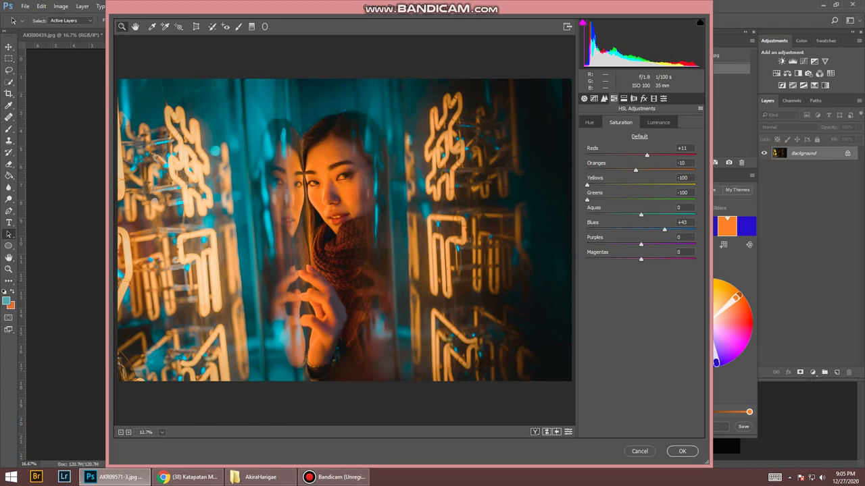
type("-55")
key("Return")
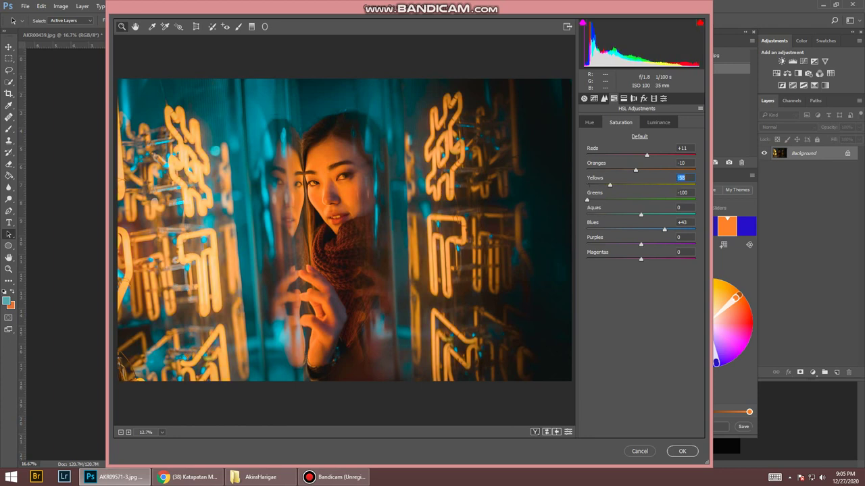
type("-100")
key("shift+Tab")
type("2")
key("Return")
type("-52")
key("Return")
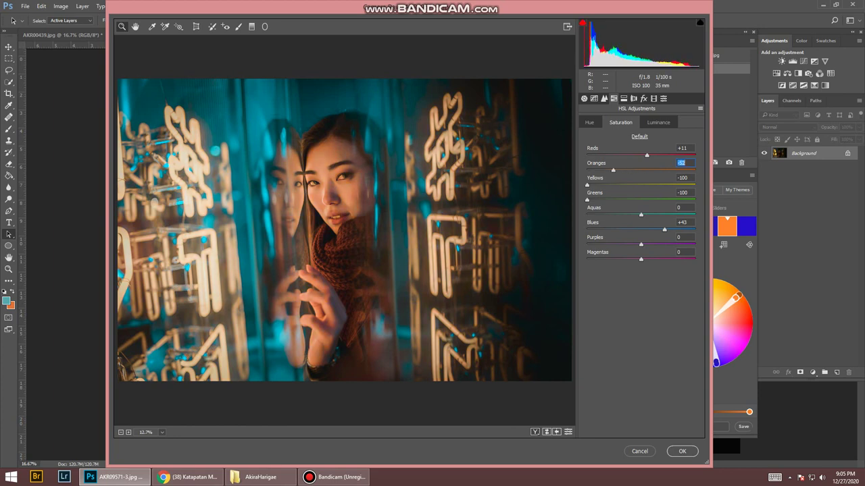
- Raise Yellows saturation to +60 and set Oranges saturation to -25
key("Tab")
type("31")
key("Return")
key("Up")
key("Up")
key("Up")
key("Up")
key("Up")
key("Up")
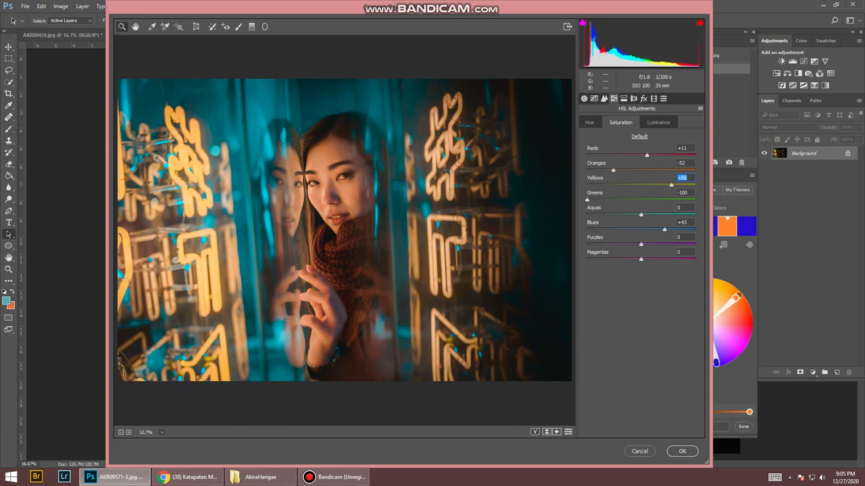
type("60")
key("shift+Tab")
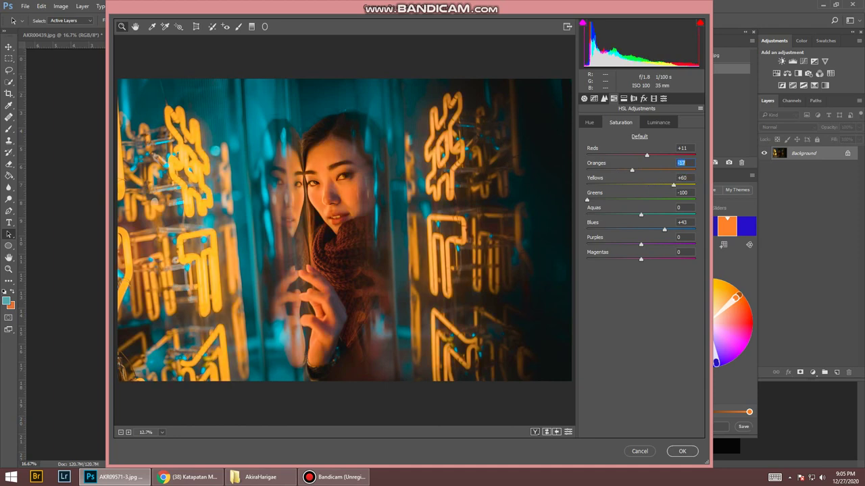
type("-25")
key("Return")
- Set HSL luminance to Oranges +22 and Yellows +34, then lower Oranges saturation slightly
left_click(658, 123)
left_click(621, 122)
left_click(657, 122)
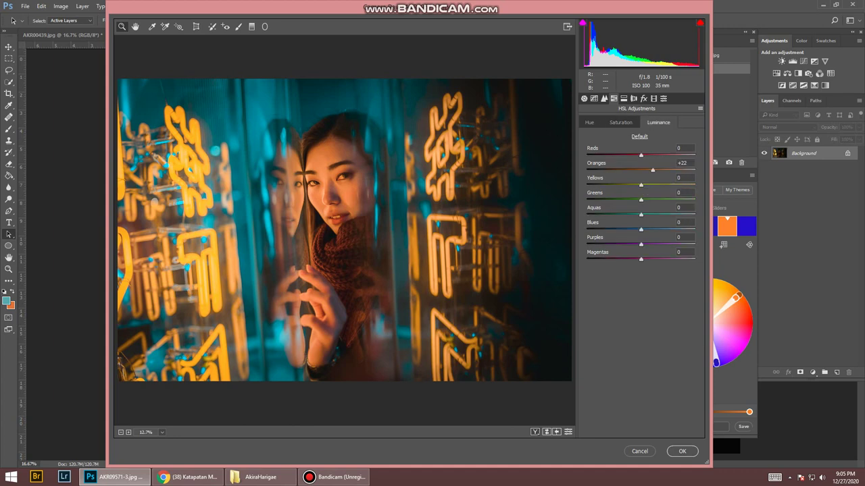
key("Tab")
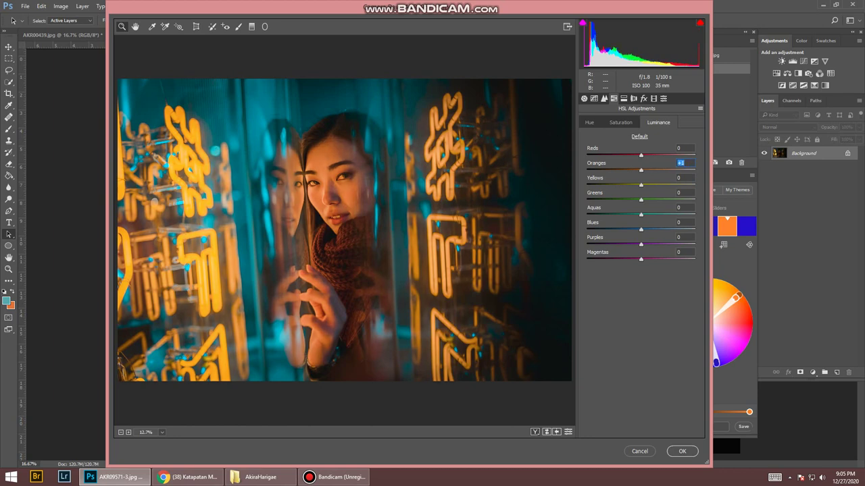
key("Tab")
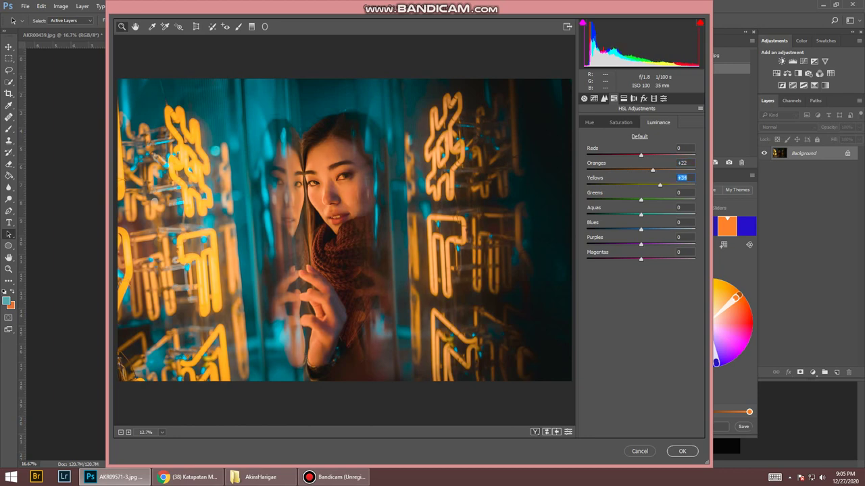
key("Up")
key("Up")
key("Up")
key("Return")
left_click(620, 123)
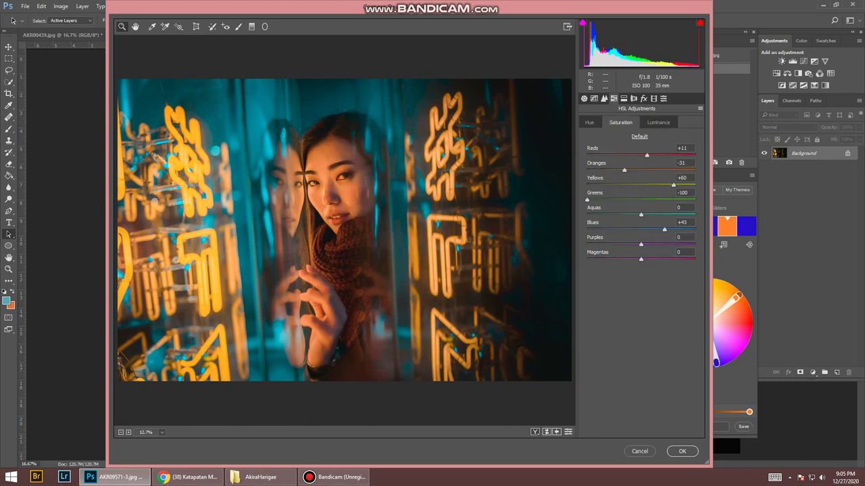
key("Down")
key("Down")
key("Down")
- Cool Temperature to -21 and check the vignette Amount in Effects
key("ctrl+alt+1")
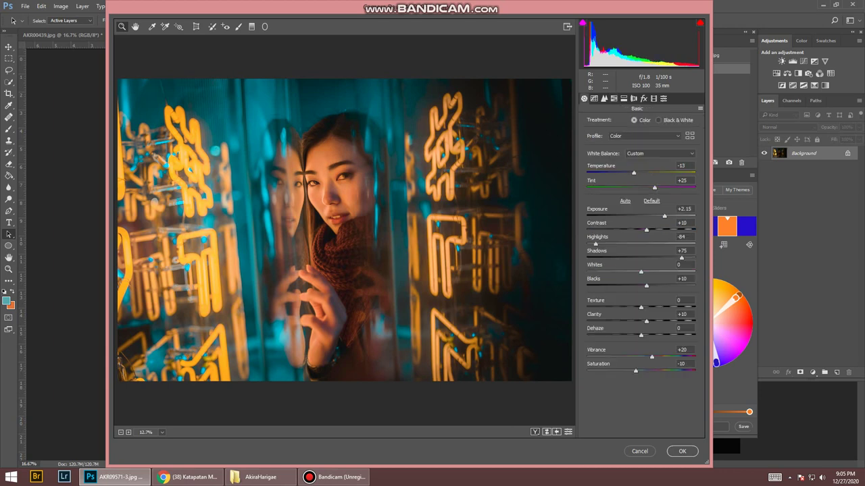
key("Tab")
key("Down")
key("Down")
key("Down")
key("Down")
key("Down")
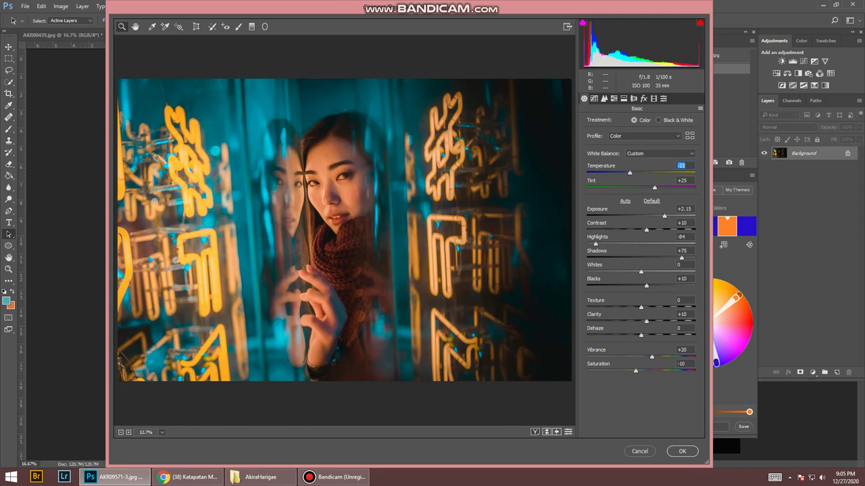
key("ctrl+alt+7")
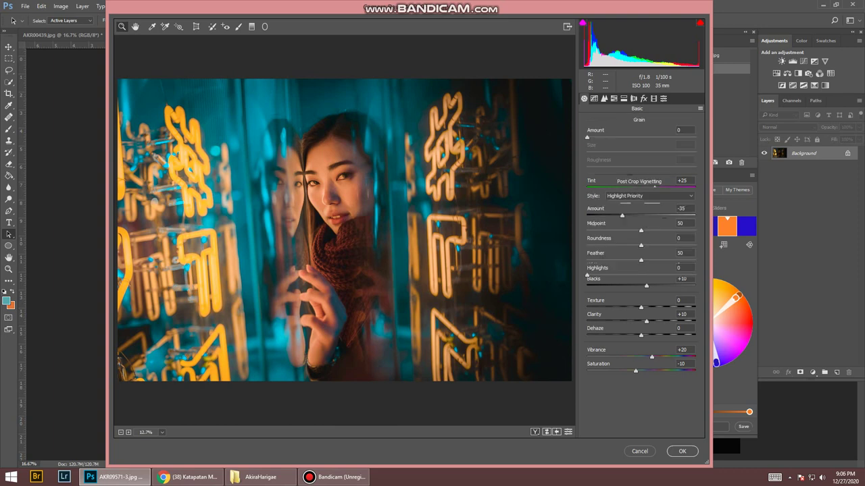
key("Tab")
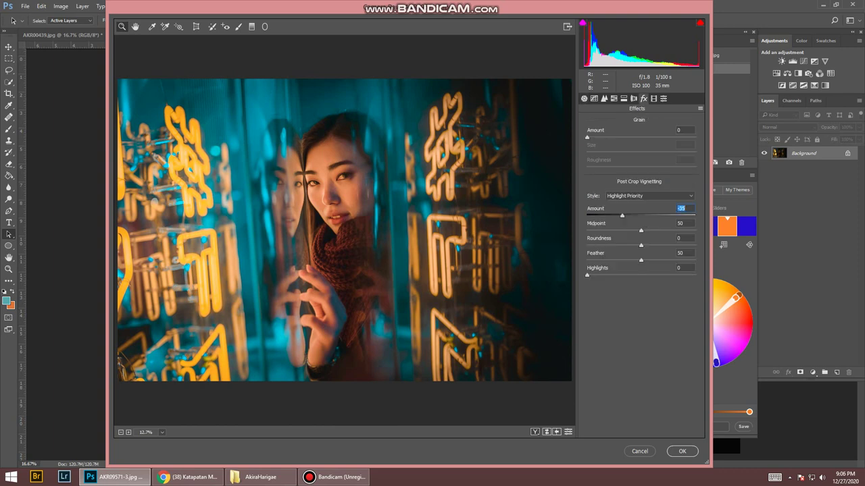
- Raise Contrast to +17 and pull Highlights to -100, leaving Whites at 0
key("ctrl+alt+1")
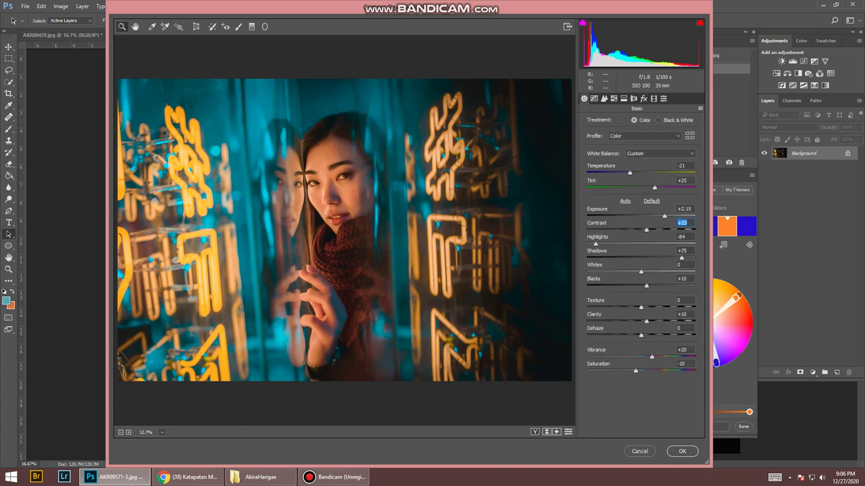
key("Up")
key("Up")
key("Up")
key("Up")
key("Tab")
key("shift+Down")
key("shift+Down")
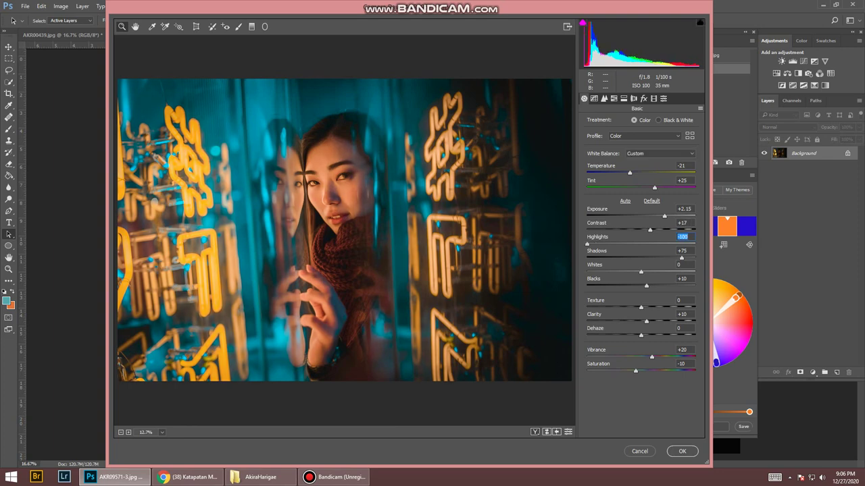
key("Tab")
key("Tab")
key("shift+Up")
key("shift+Down")
- Lift Blacks to +34 and apply the Camera Raw grade to AKR09571-3
key("Tab")
key("shift+Up")
key("shift+Up")
key("Up")
key("Up")
key("Up")
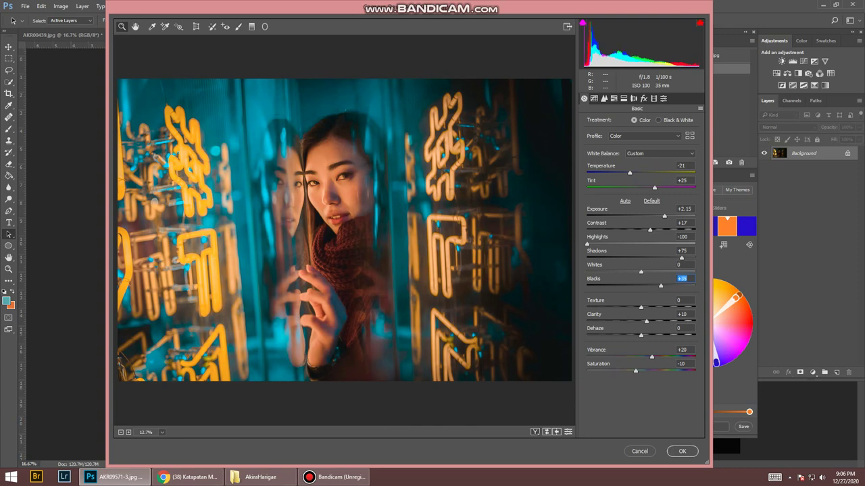
key("Down")
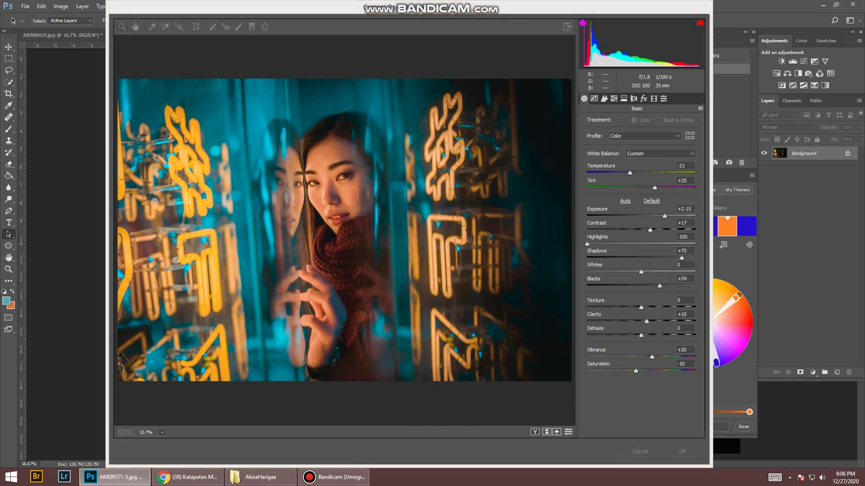
key("Escape")
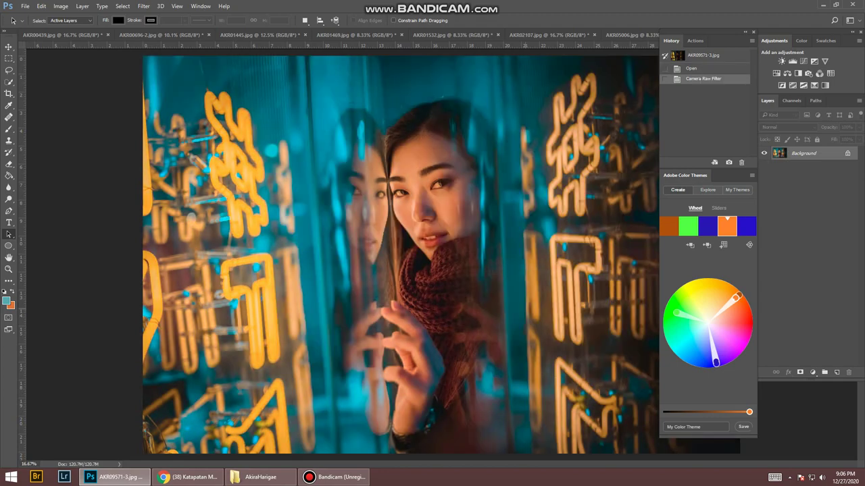
scroll(445, 256, "down", 3)
key("ctrl+z")
key("ctrl+z")
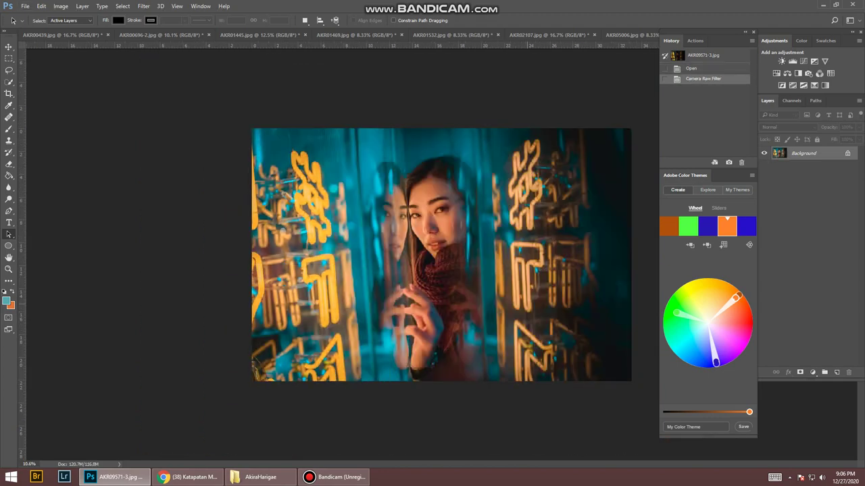
scroll(442, 255, "up", 3)
scroll(441, 255, "down", 3)
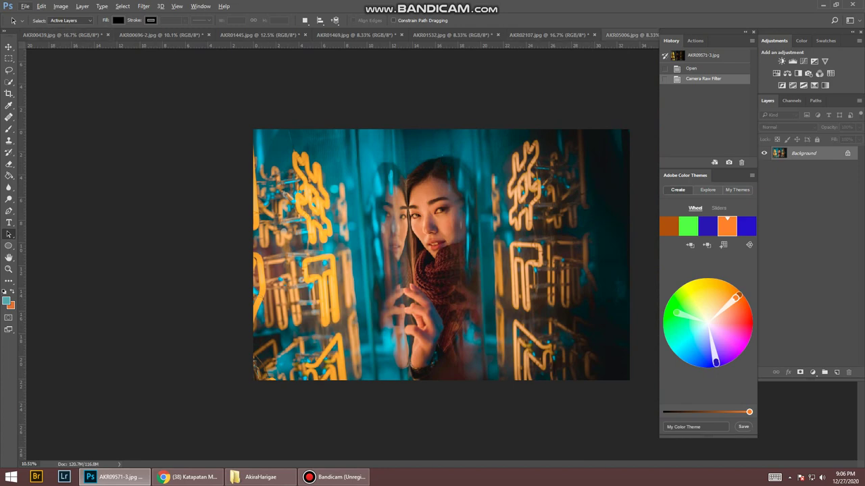
- Cycle back past AKR02107 to the AKR00439 temple photo and zoom out to see it whole
key("ctrl+shift+Tab")
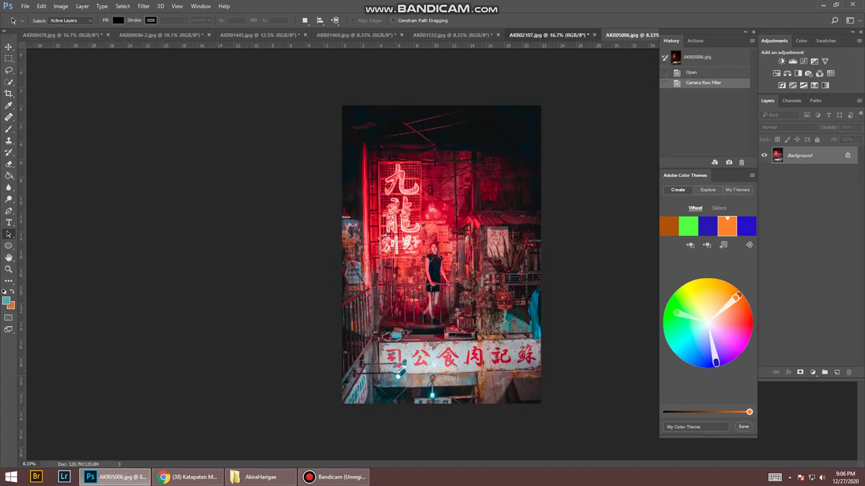
key("ctrl+shift+Tab")
key("ctrl+shift+Tab")
key("ctrl+shift+Tab")
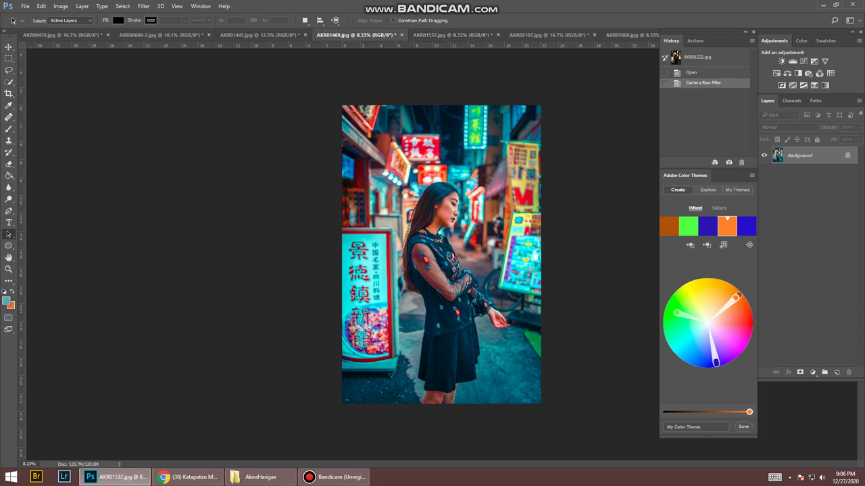
key("ctrl+shift+Tab")
key("ctrl+shift+Tab")
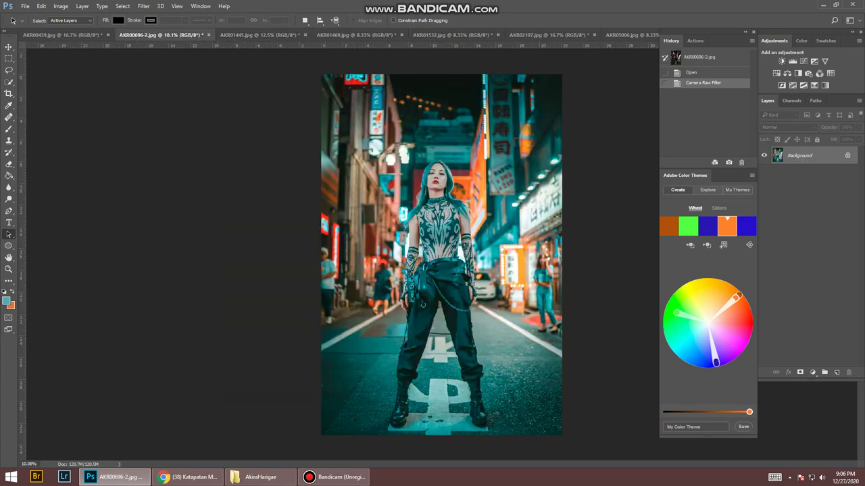
key("ctrl+shift+Tab")
key("ctrl+minus")
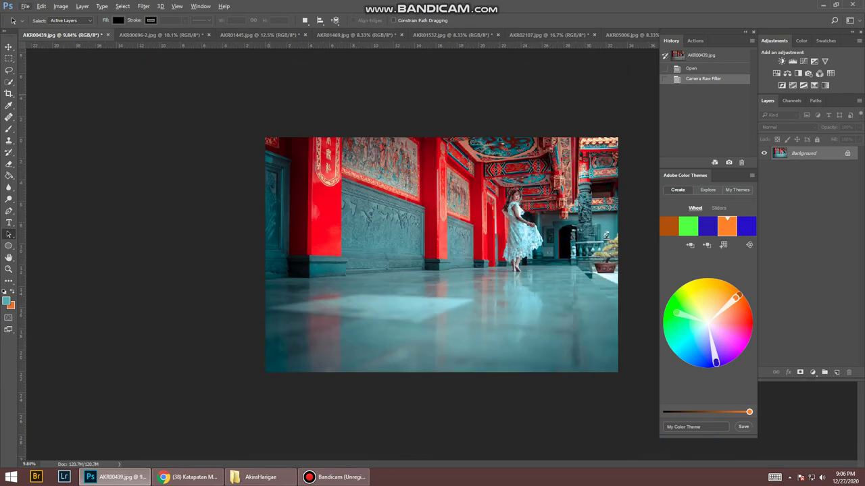